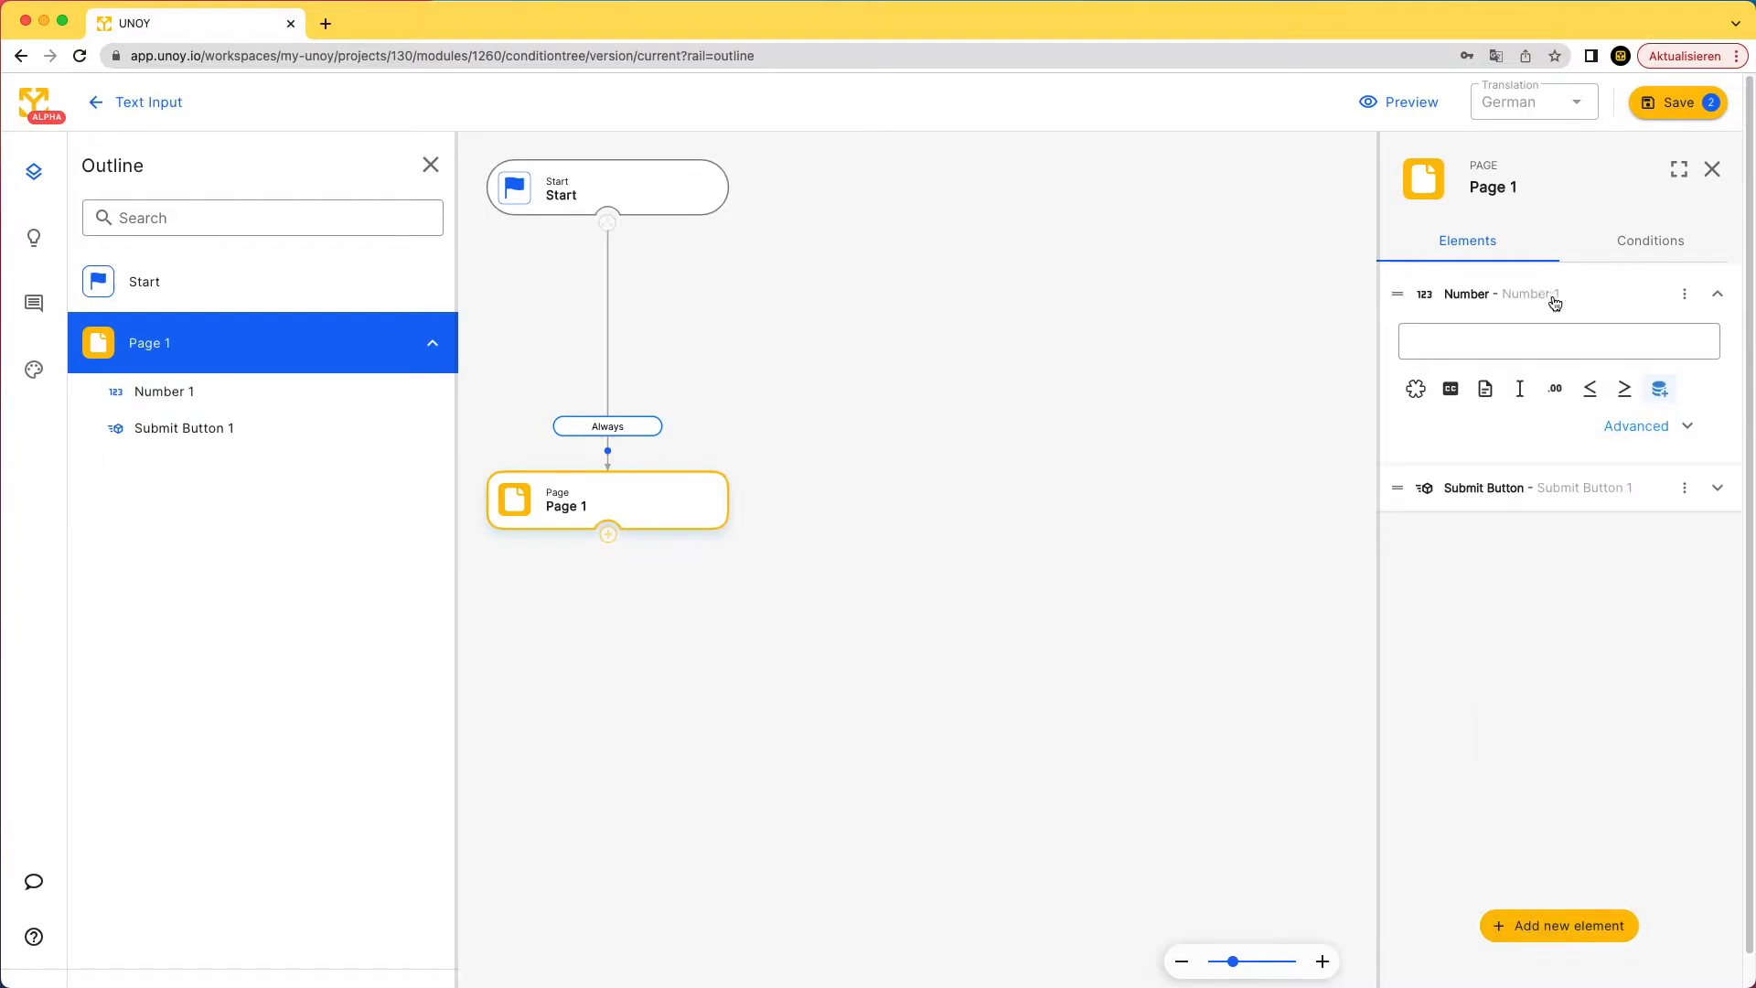
- Rename the Number 1 element in the Elements panel to NewValue
double_click(1556, 294)
text(NewValue)
click(1419, 390)
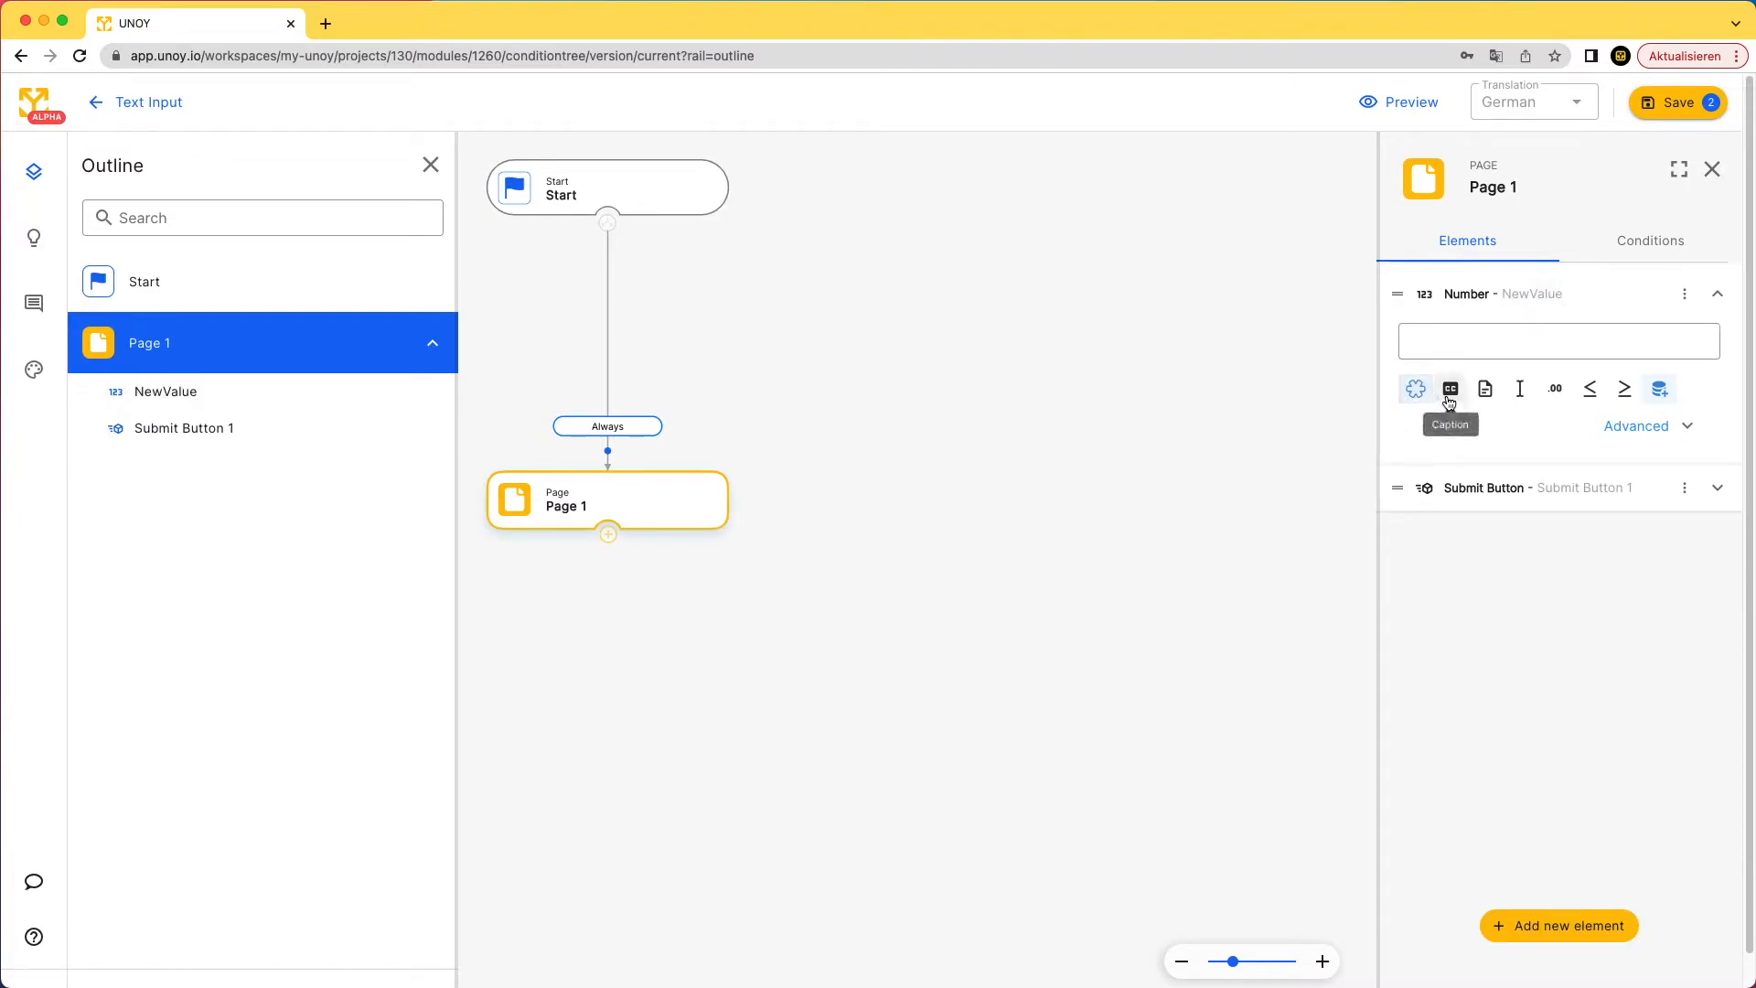
- Add the caption 'Please add a value' to the NewValue field
click(1450, 390)
double_click(1467, 345)
text(Pleas)
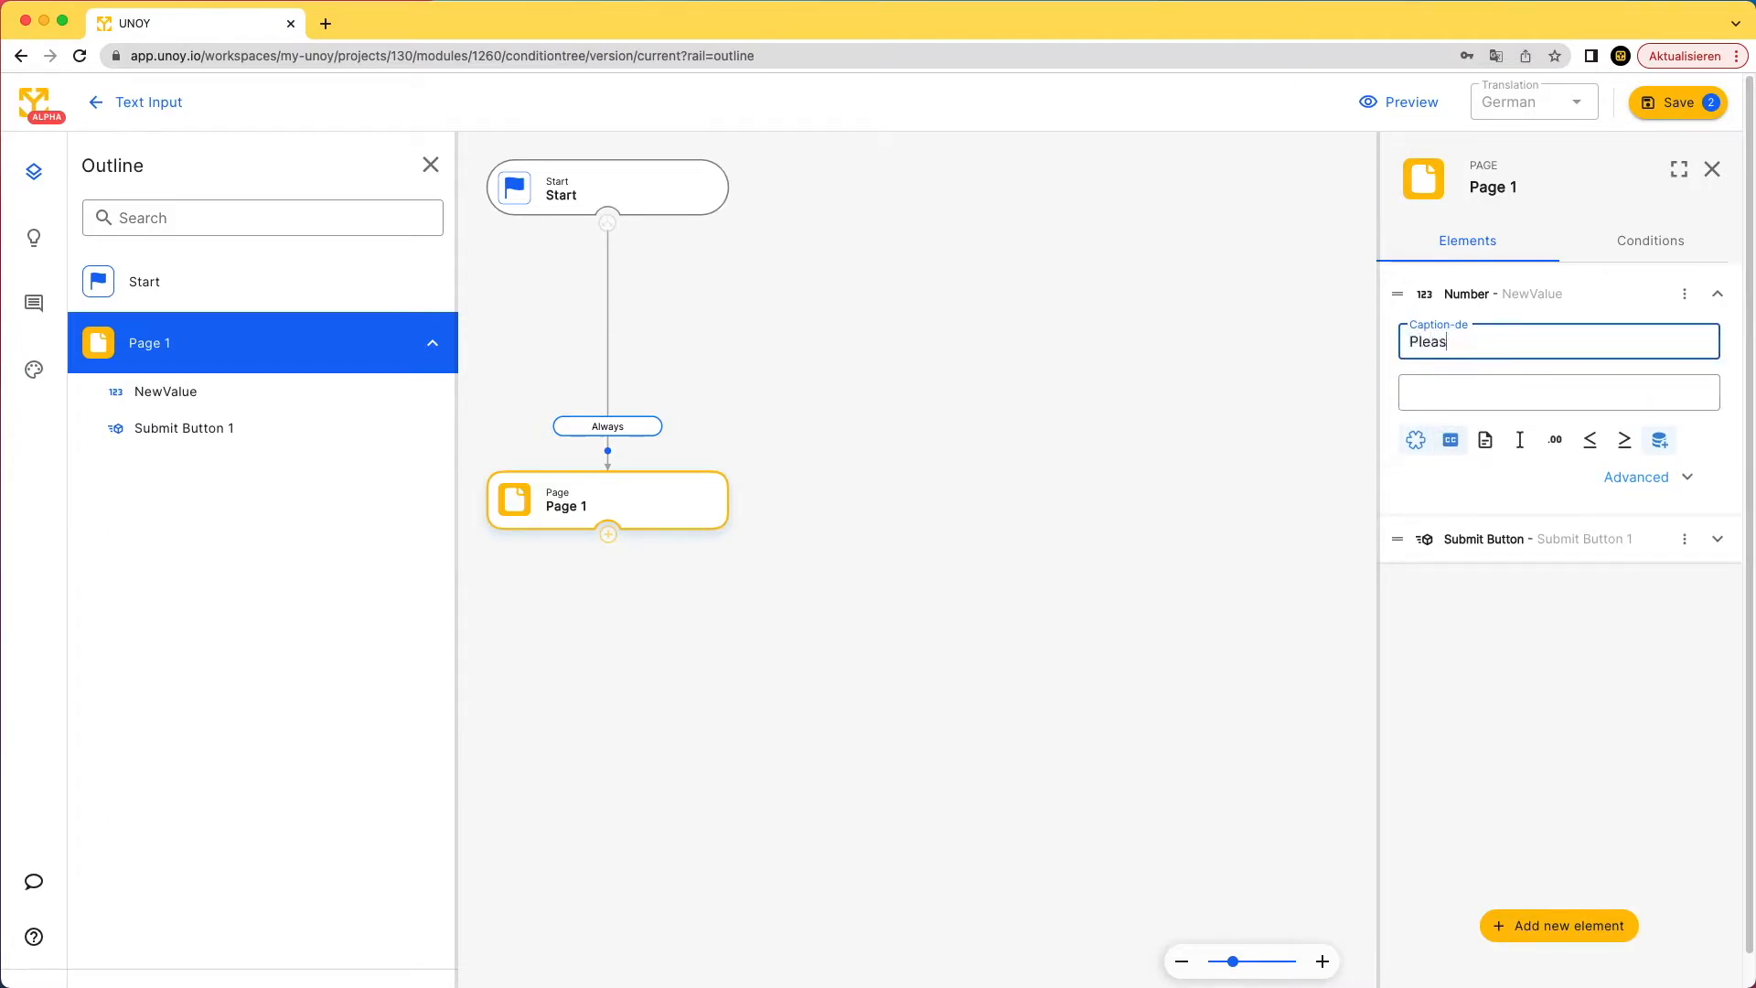
text(e add a value)
- Add the description 'This is a description' to the field
click(1488, 443)
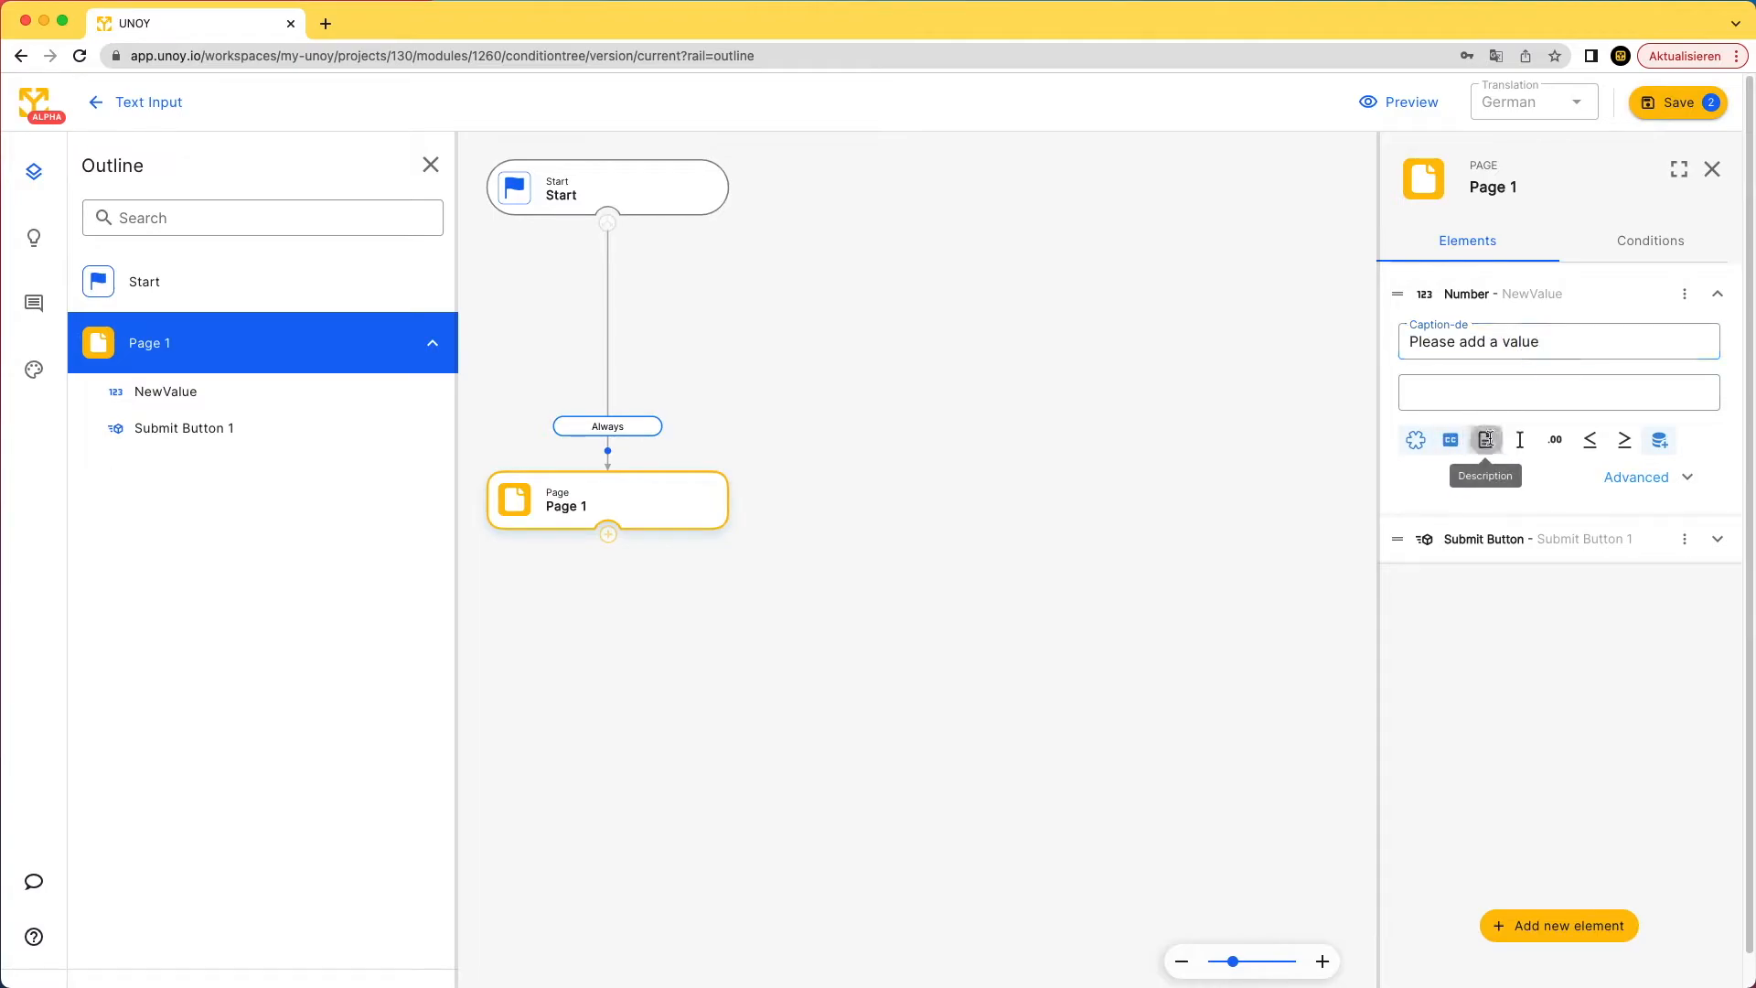
click(1472, 393)
text(This is a)
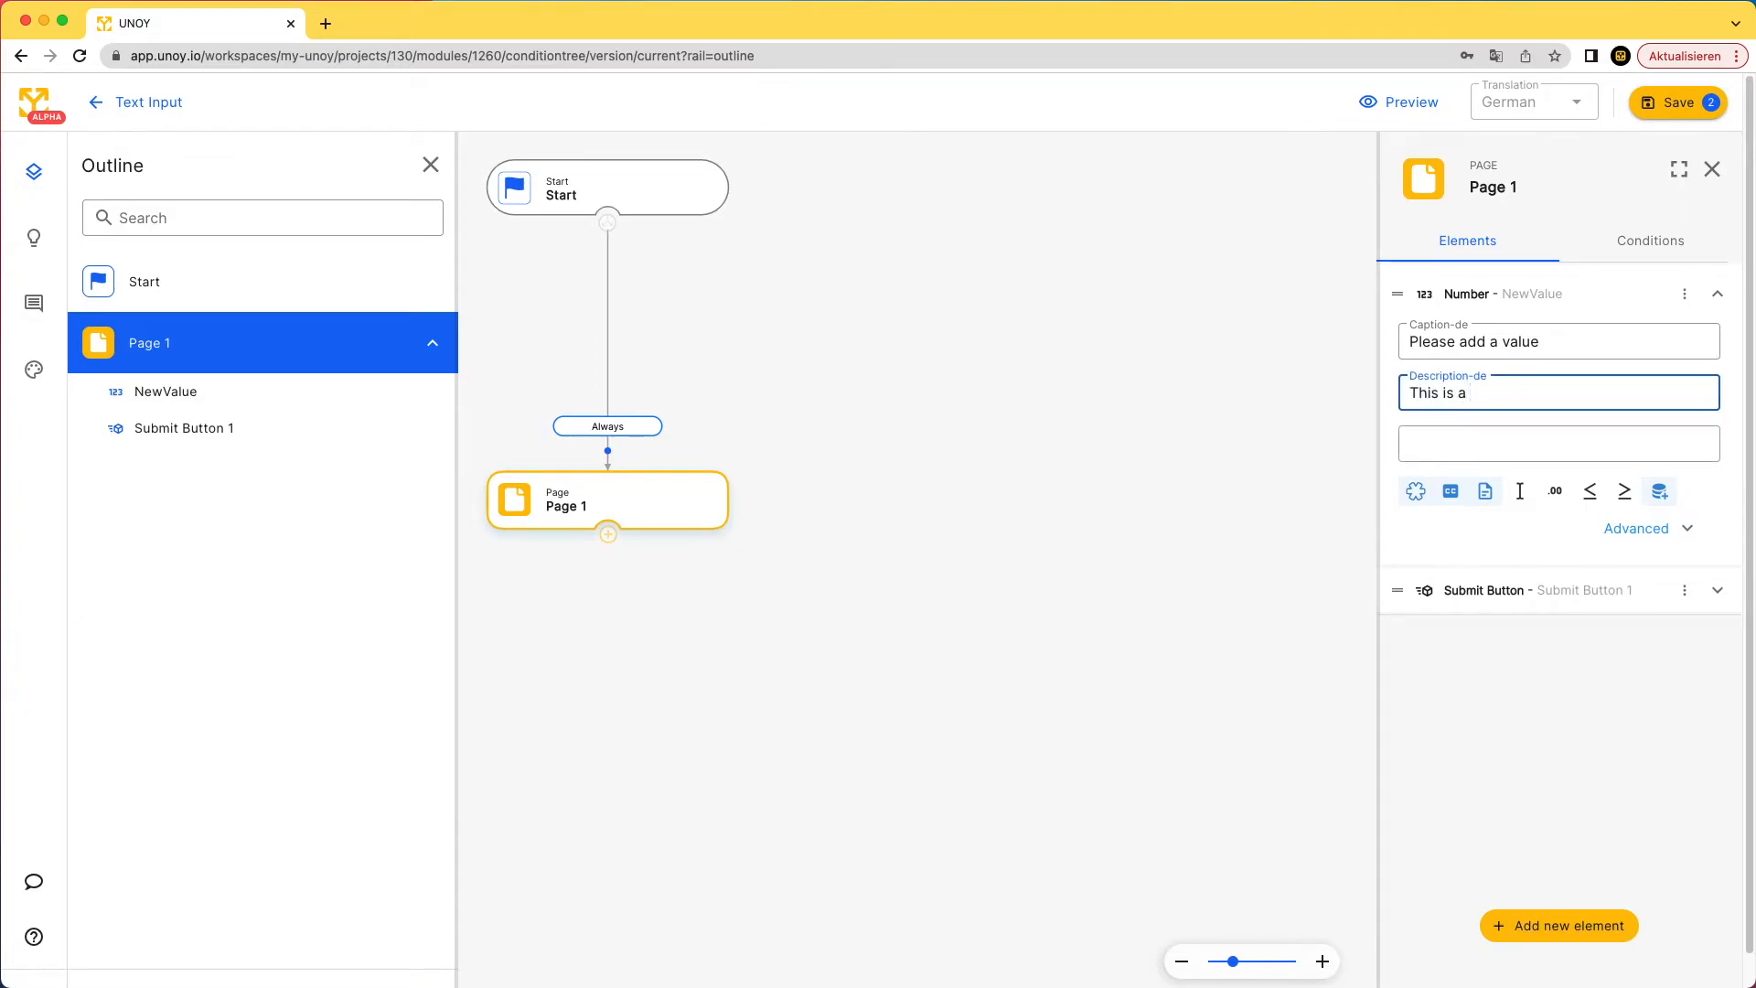
text( description)
- Add the placeholder 'add your value here', correcting the typo at its end
click(1519, 492)
click(1504, 447)
text(add y)
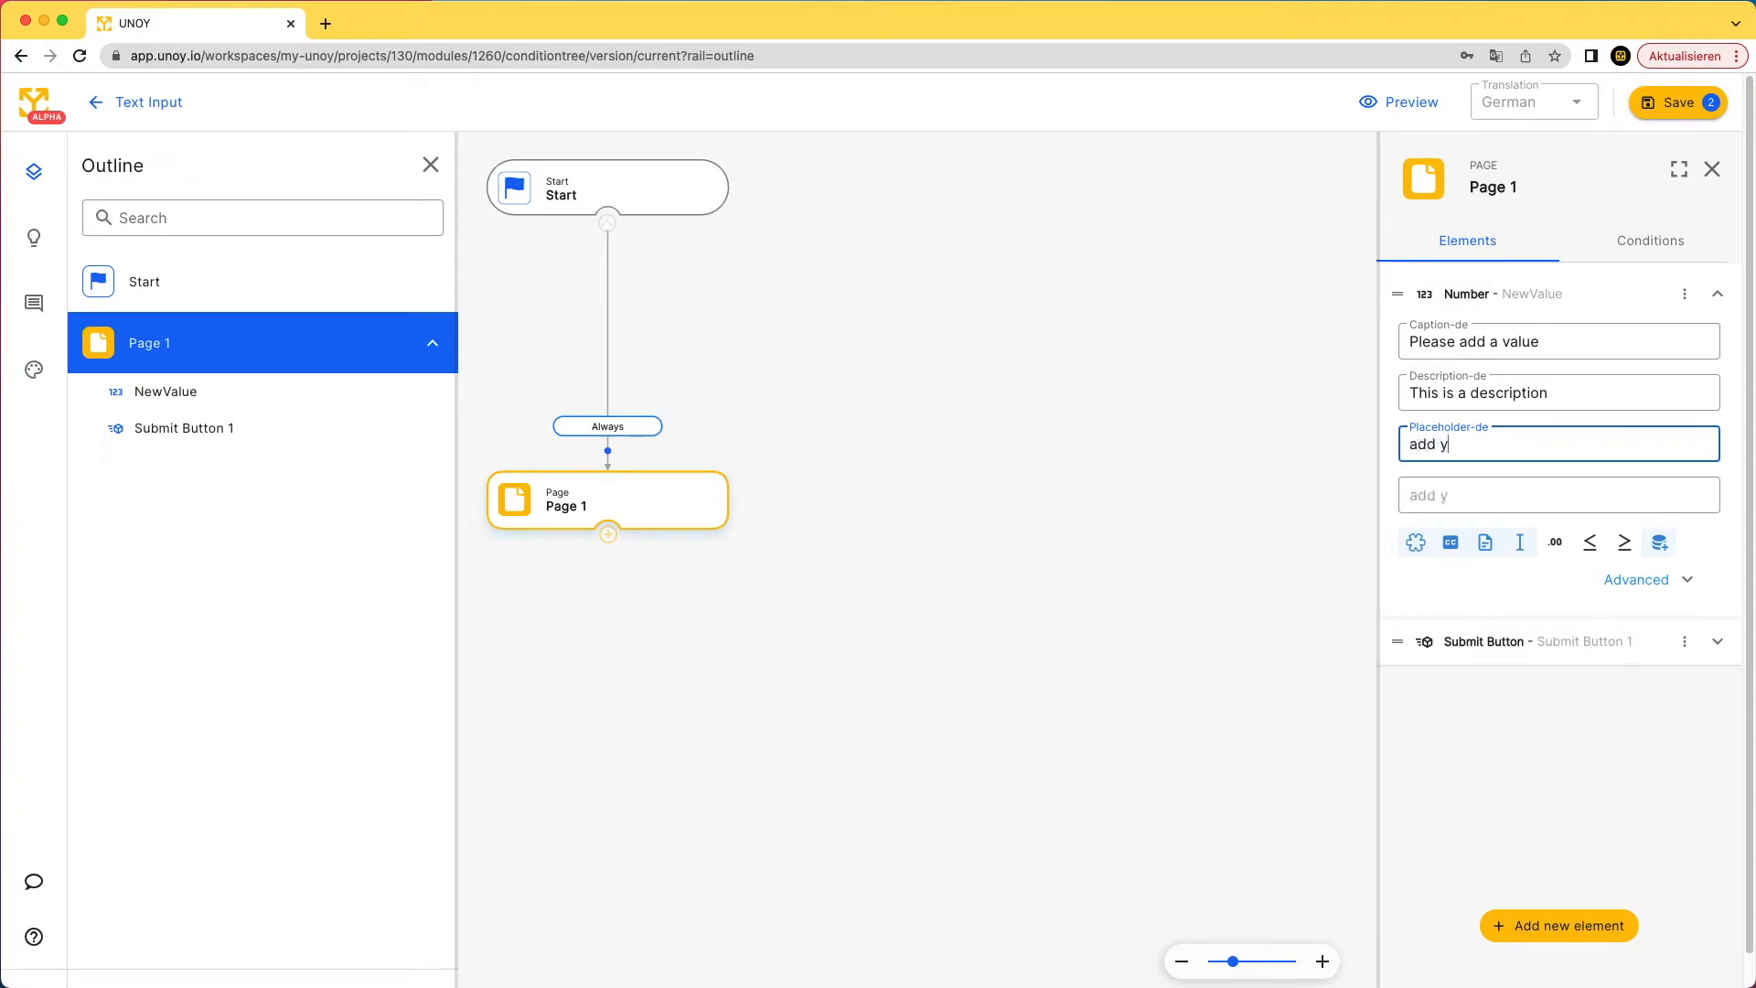
text(our value hete)
key(BackSpace)
key(BackSpace)
text(re)
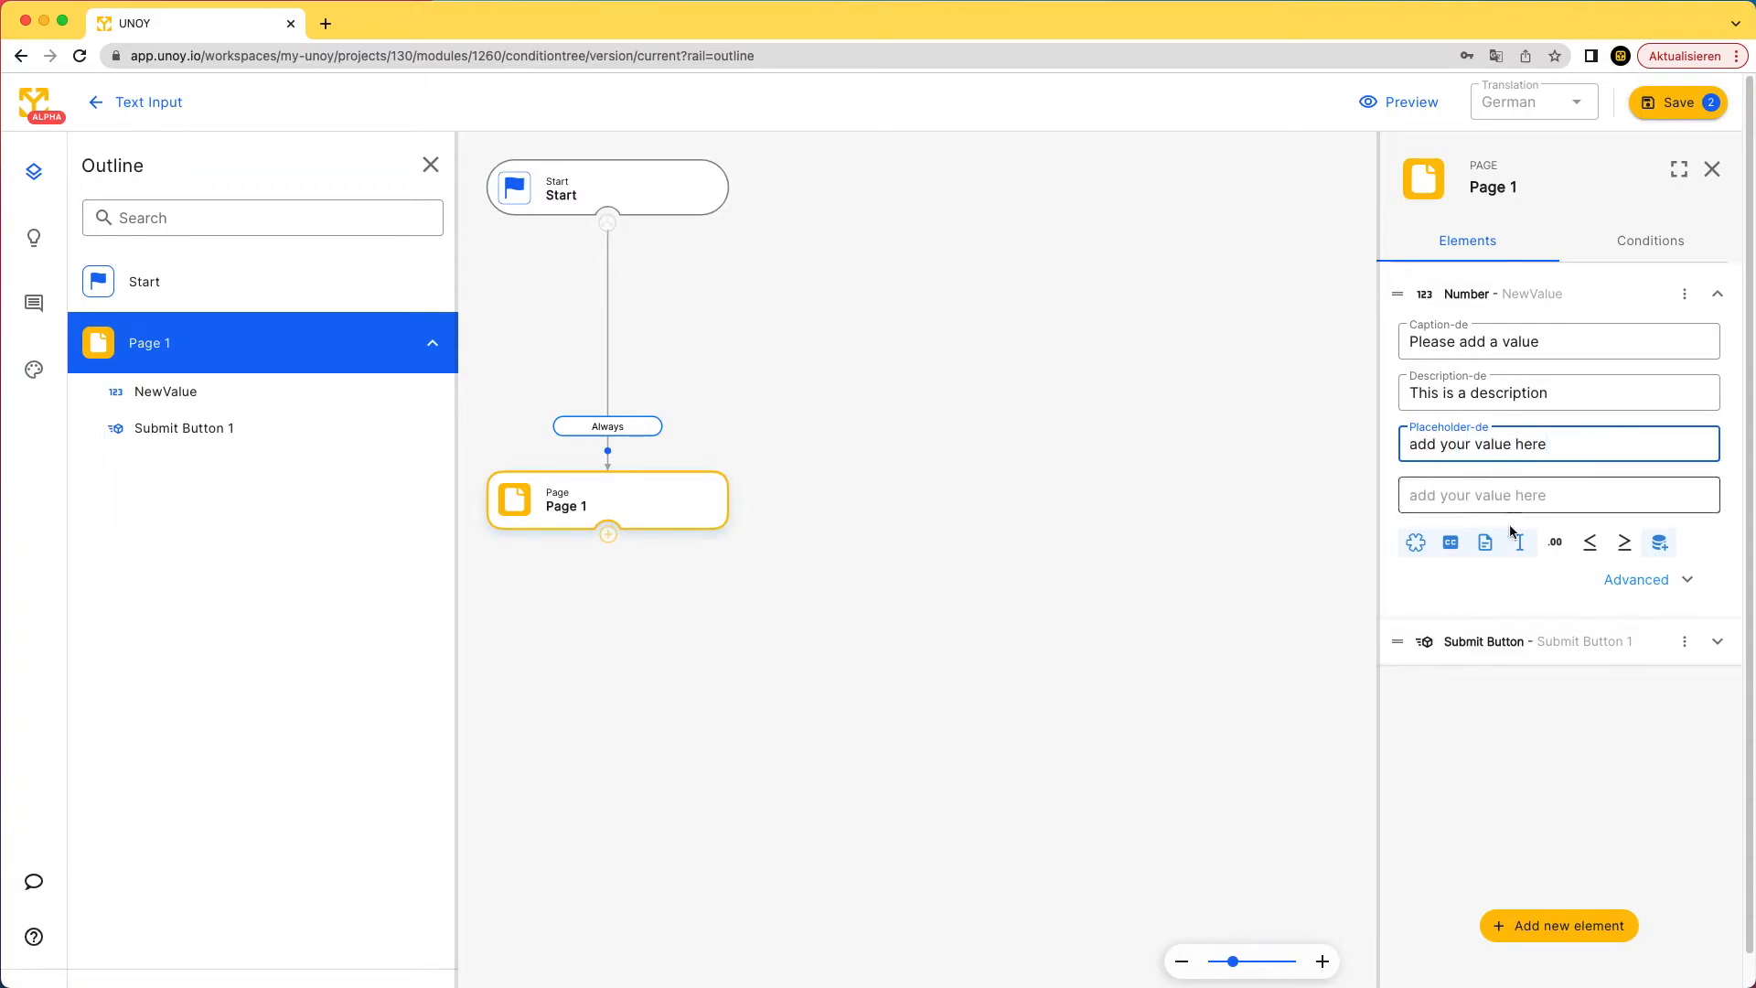
click(1552, 553)
click(1564, 558)
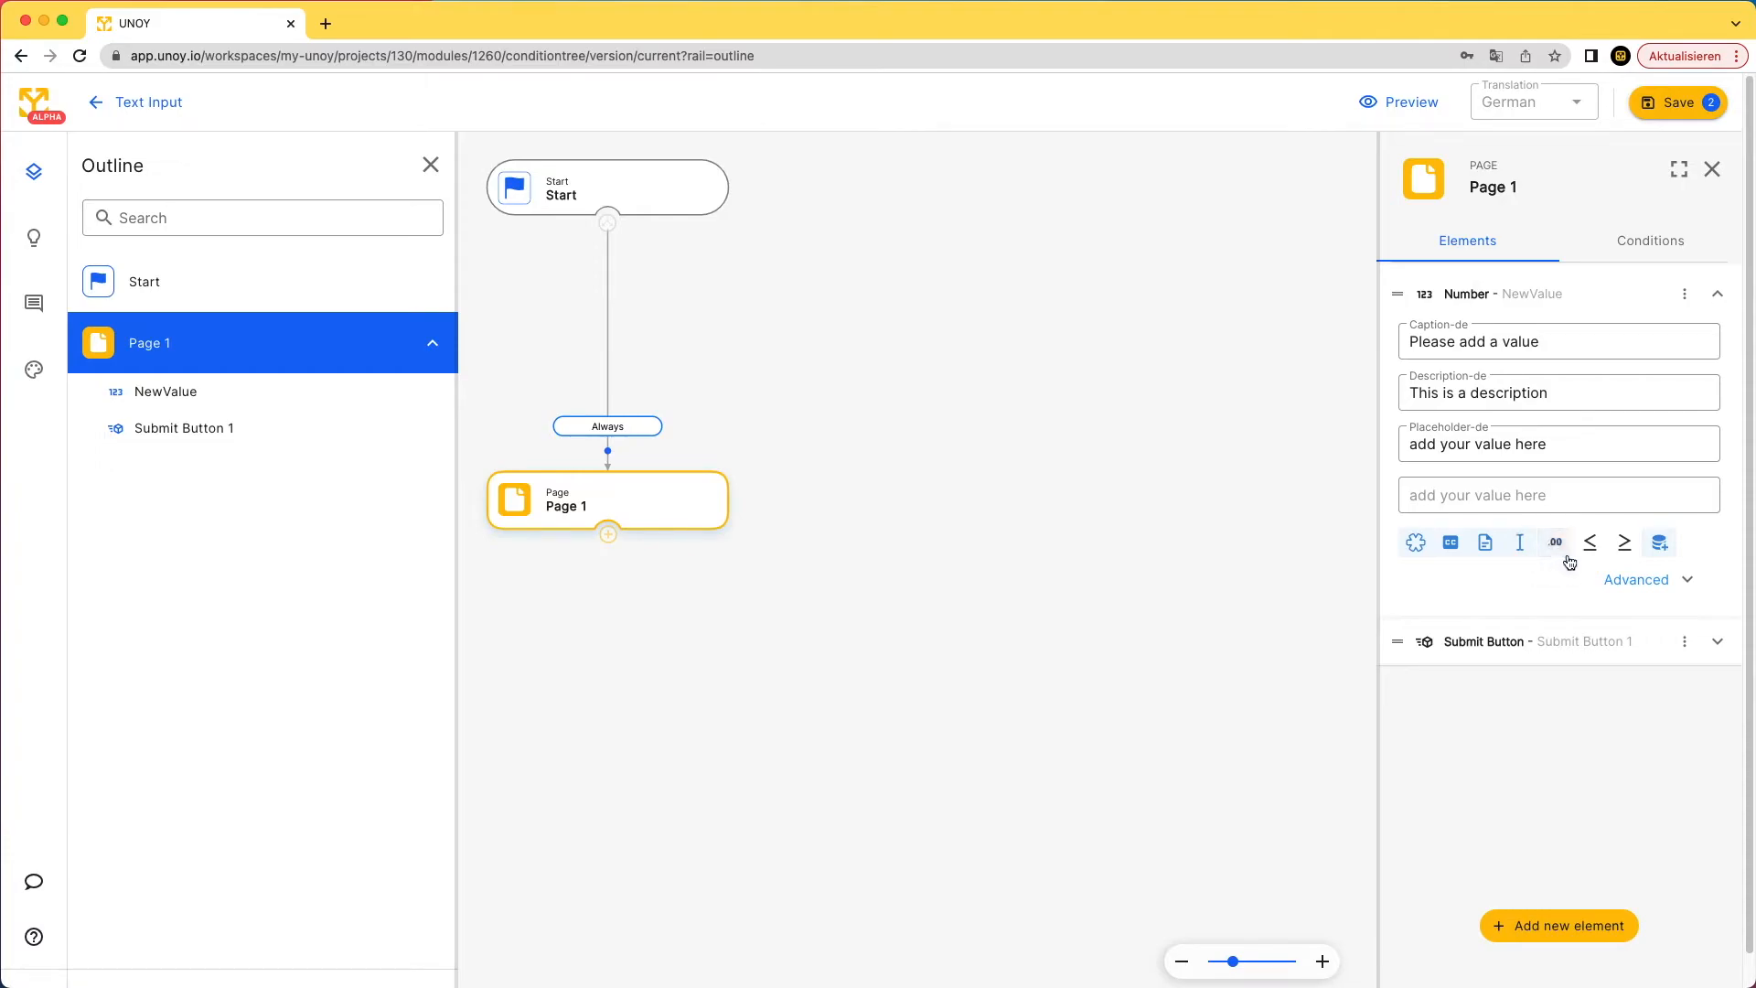
click(1591, 545)
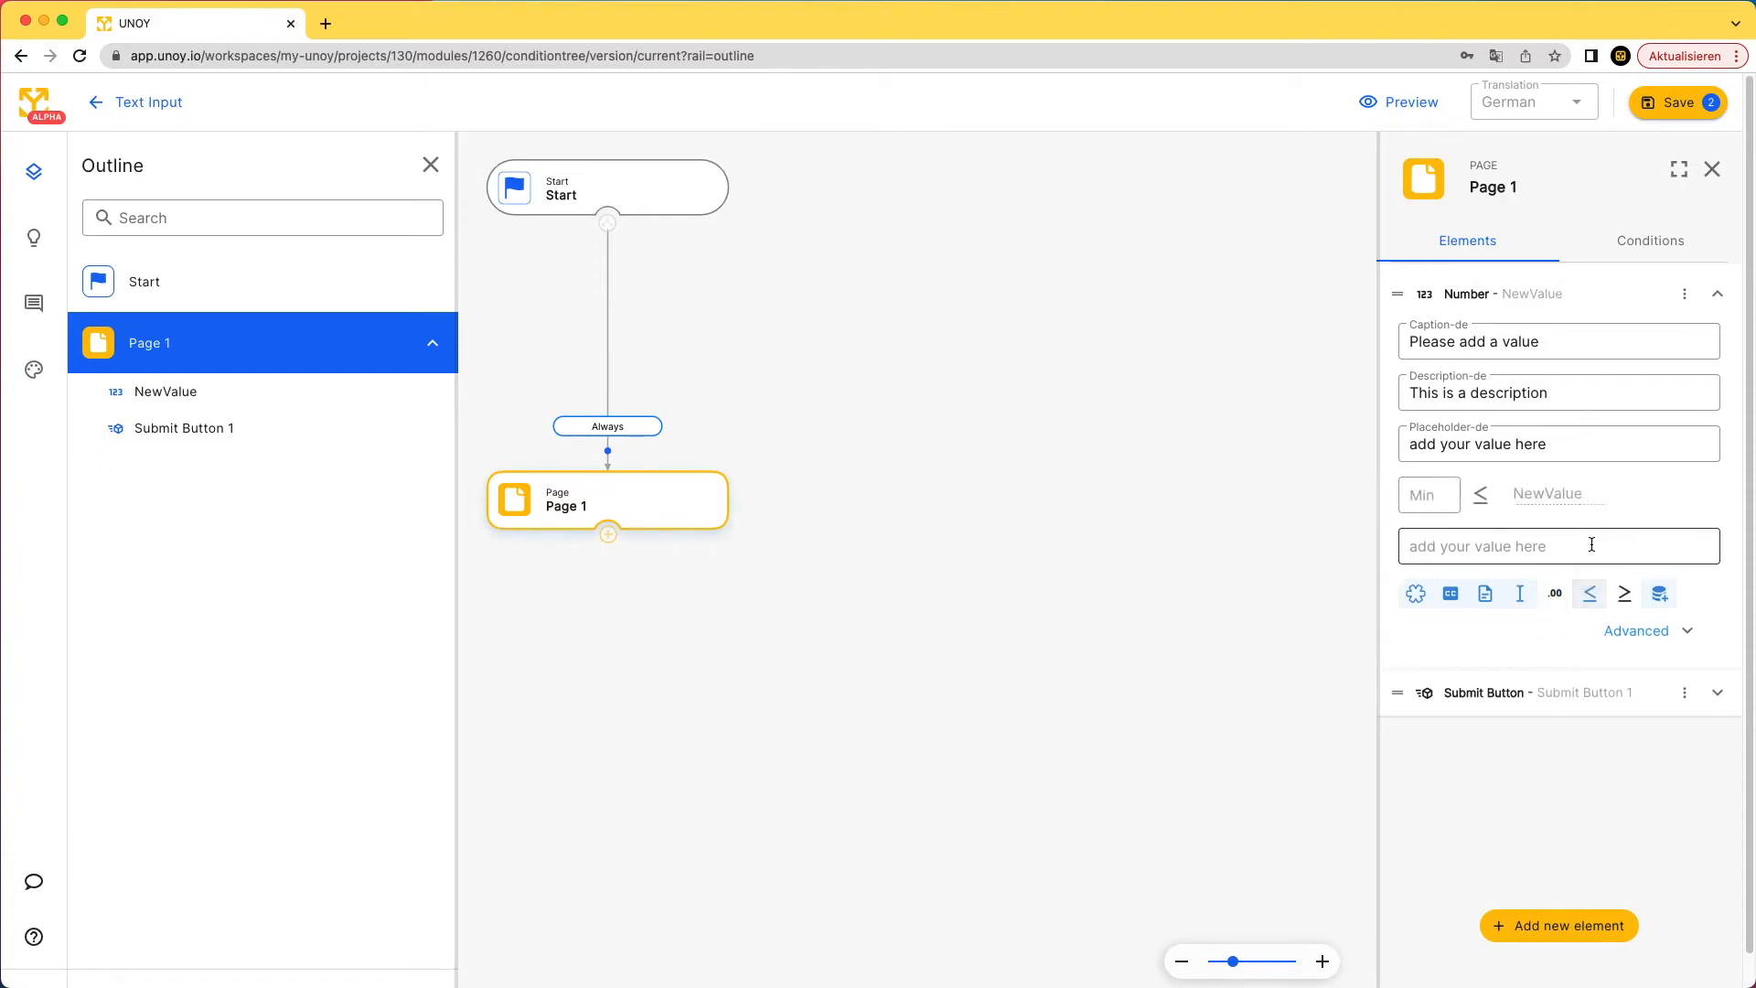
click(1443, 491)
click(1444, 499)
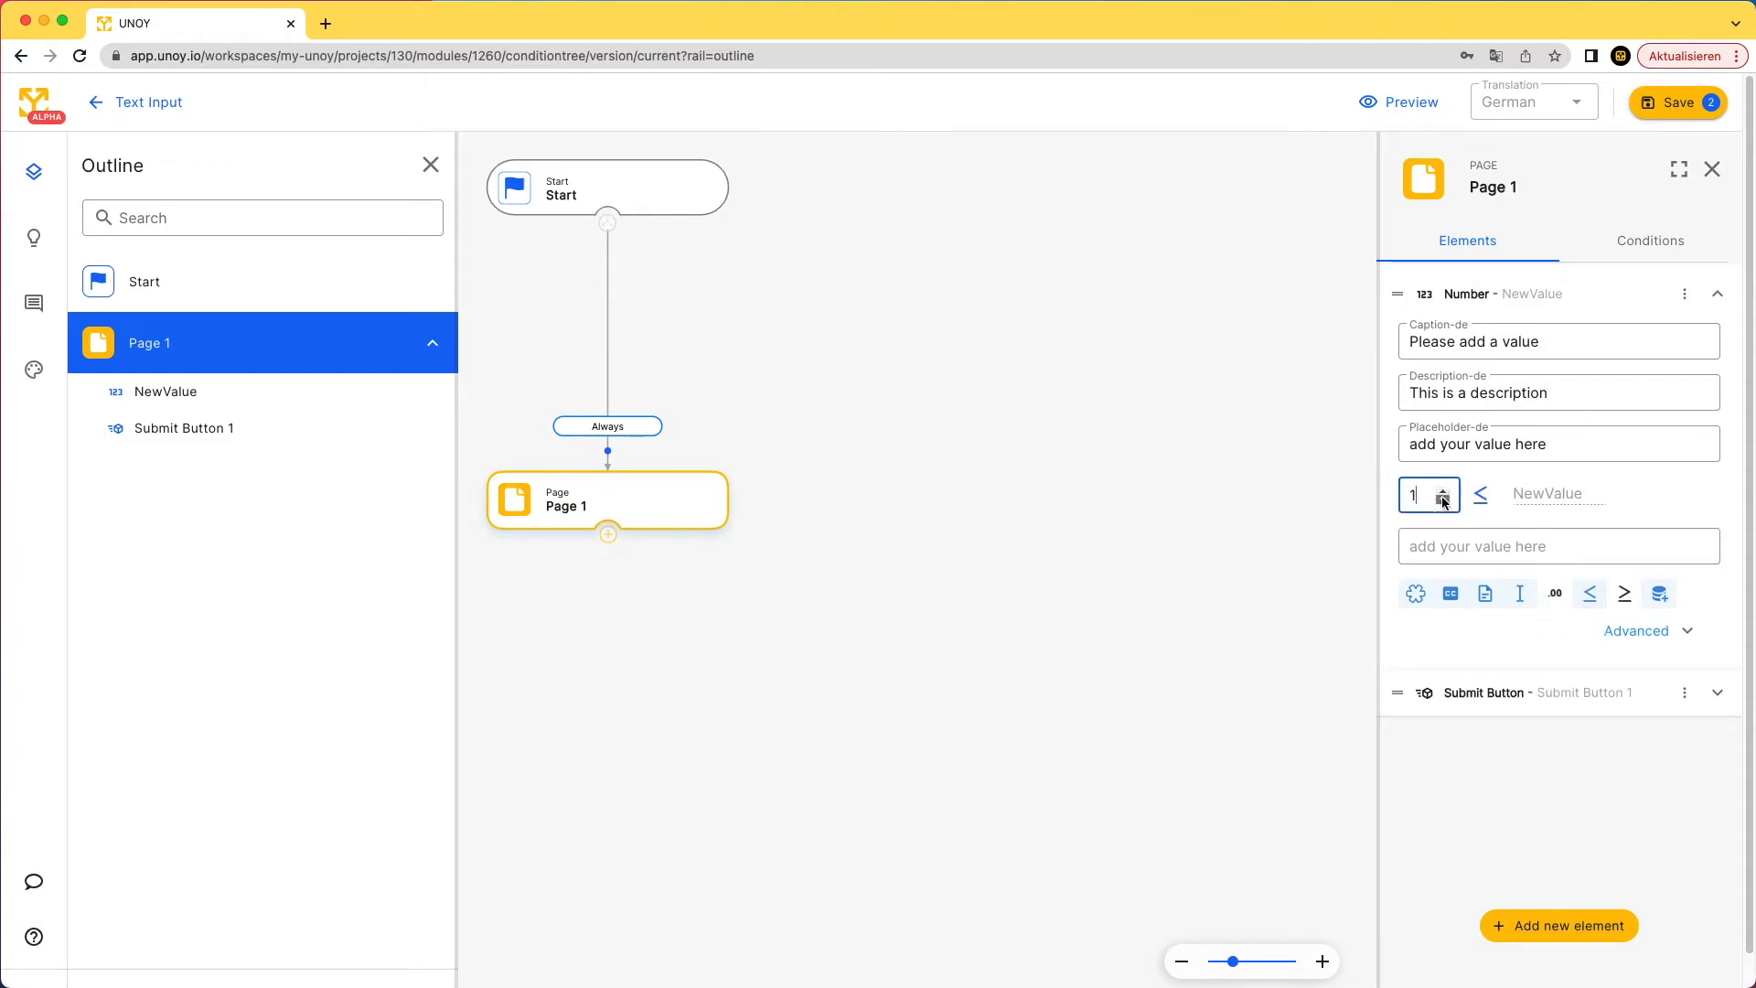
click(1623, 595)
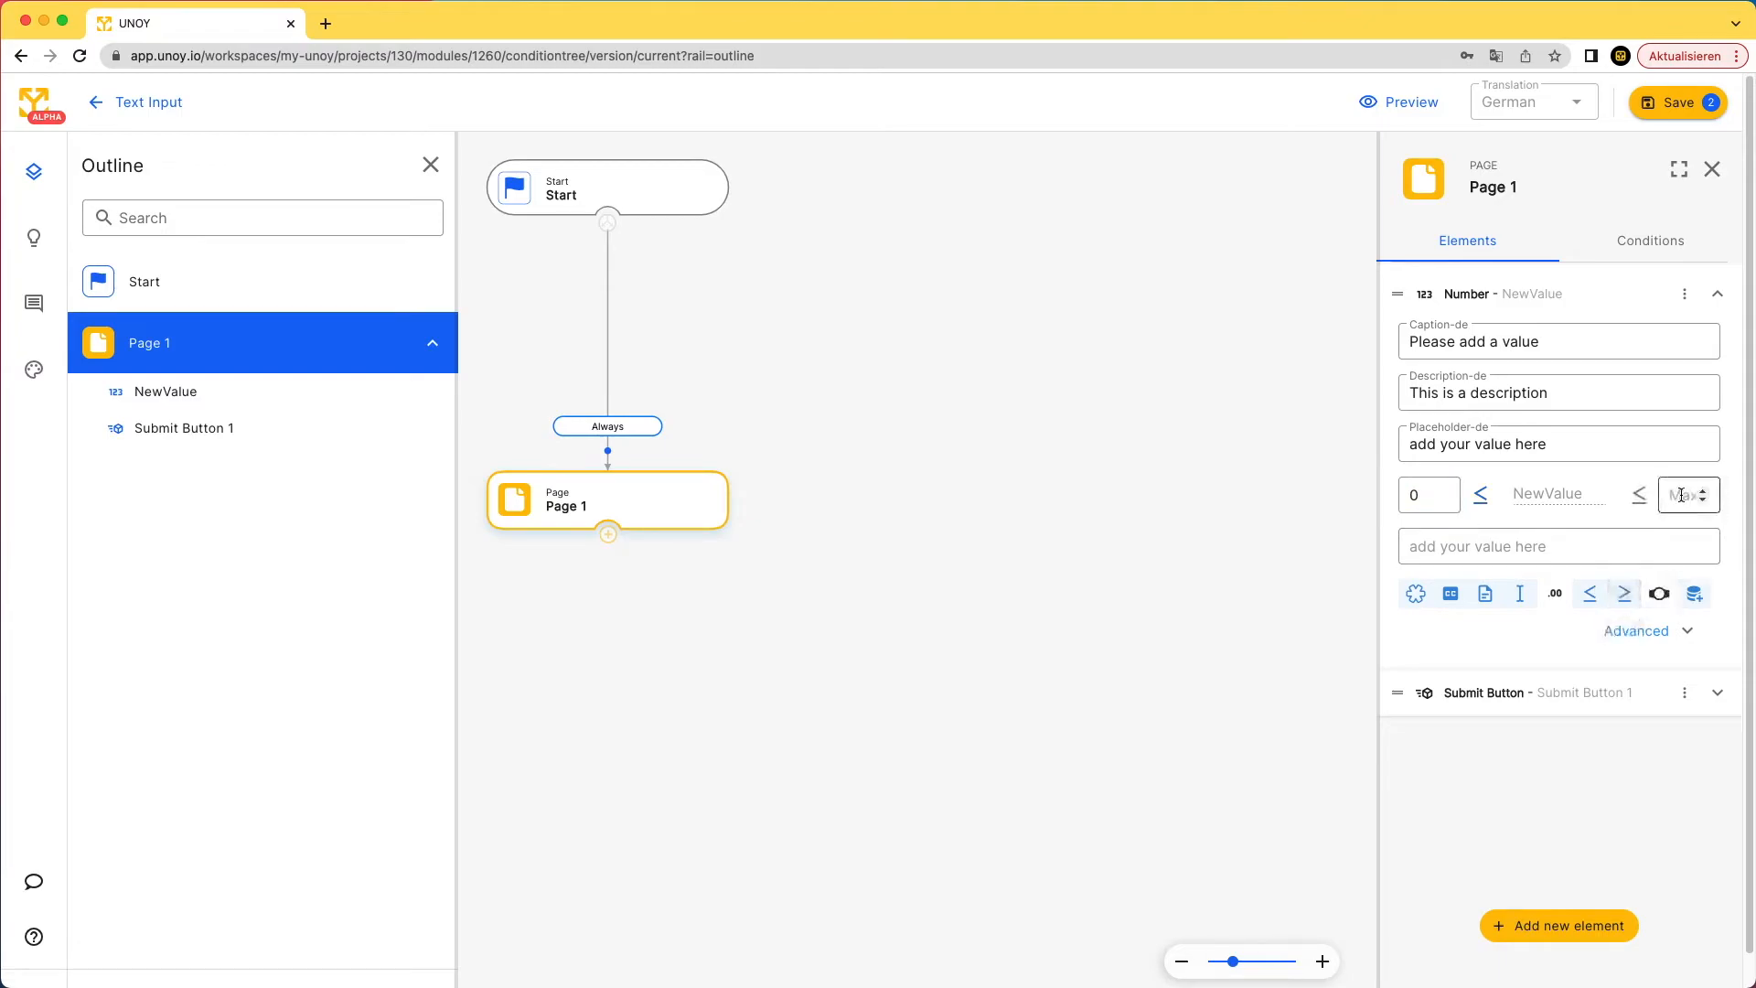
click(1703, 491)
click(1703, 491)
click(1703, 491)
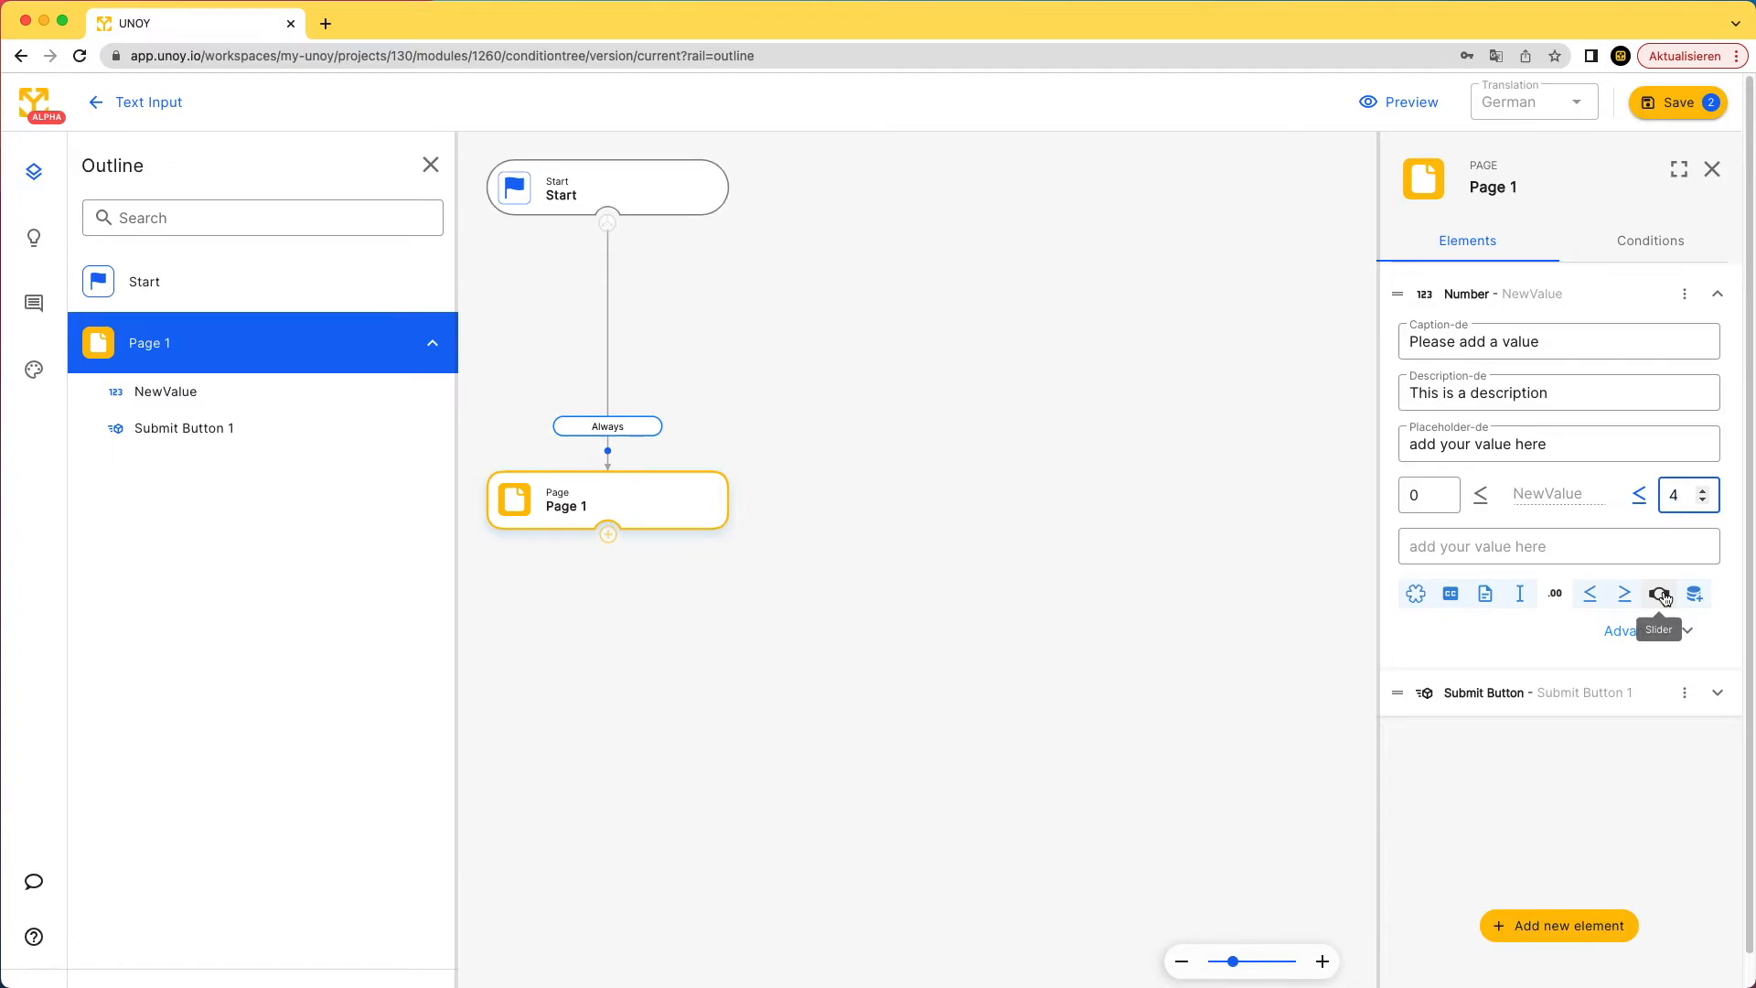
click(1593, 593)
click(1620, 597)
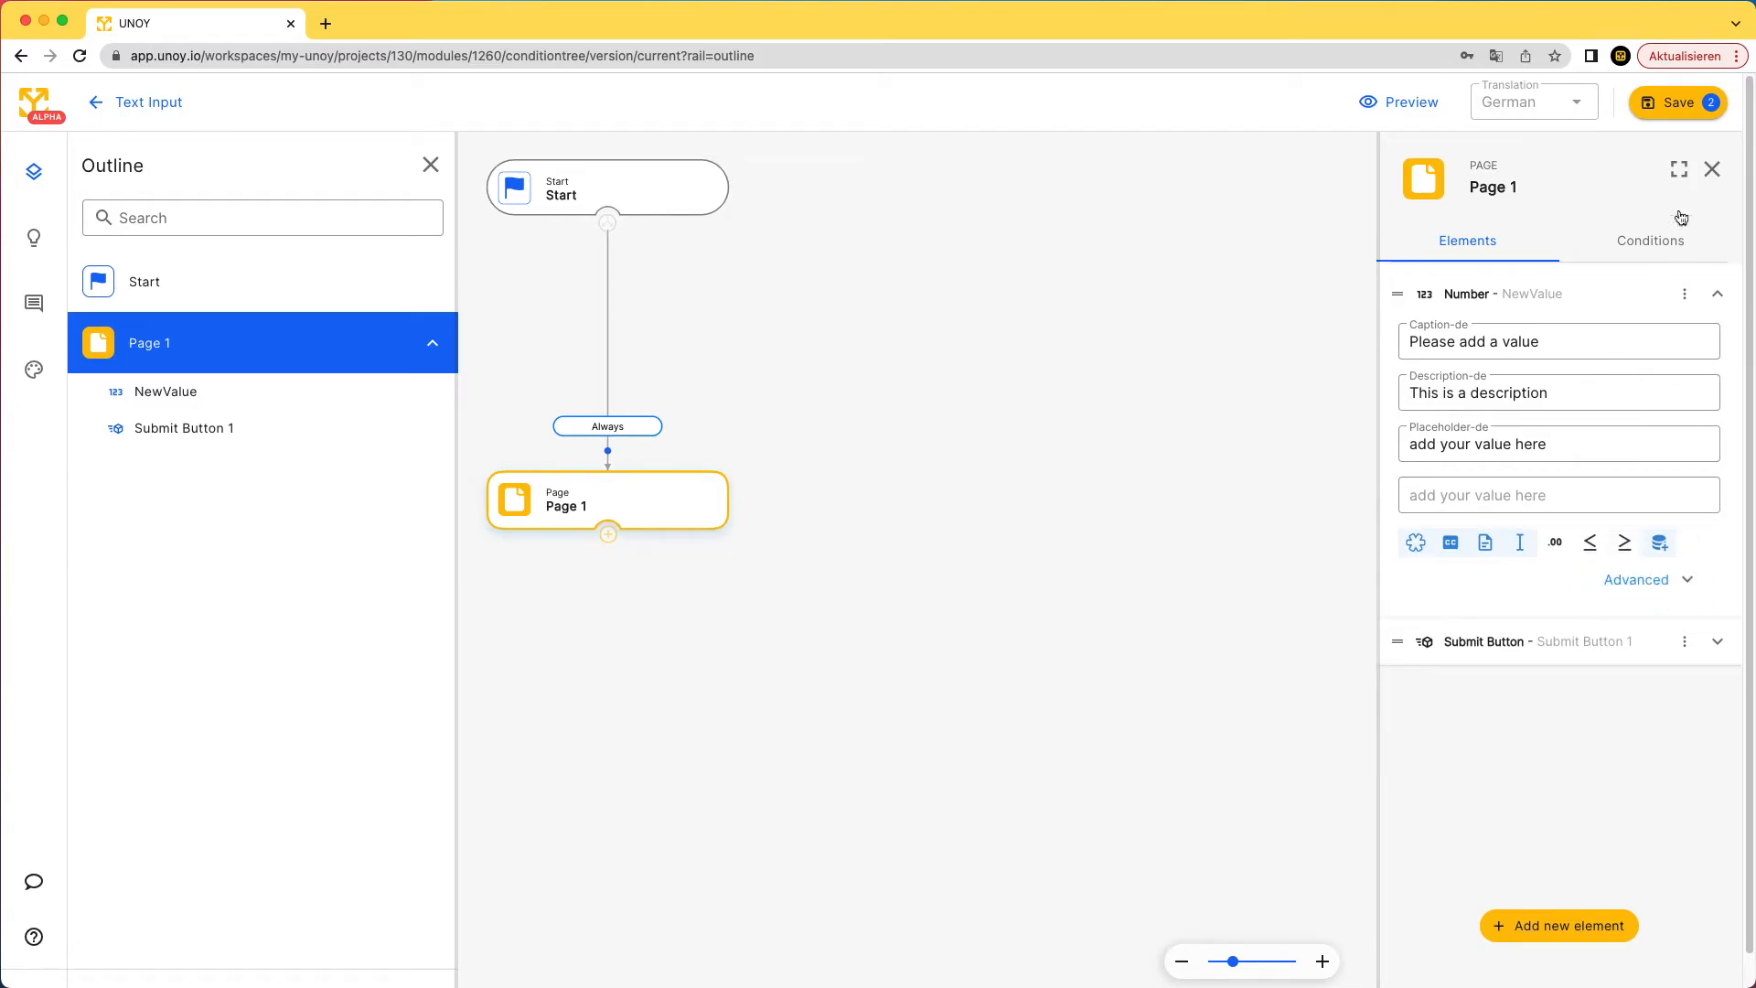
- Save and confirm the form changes, then open the form preview in a new tab
click(1677, 102)
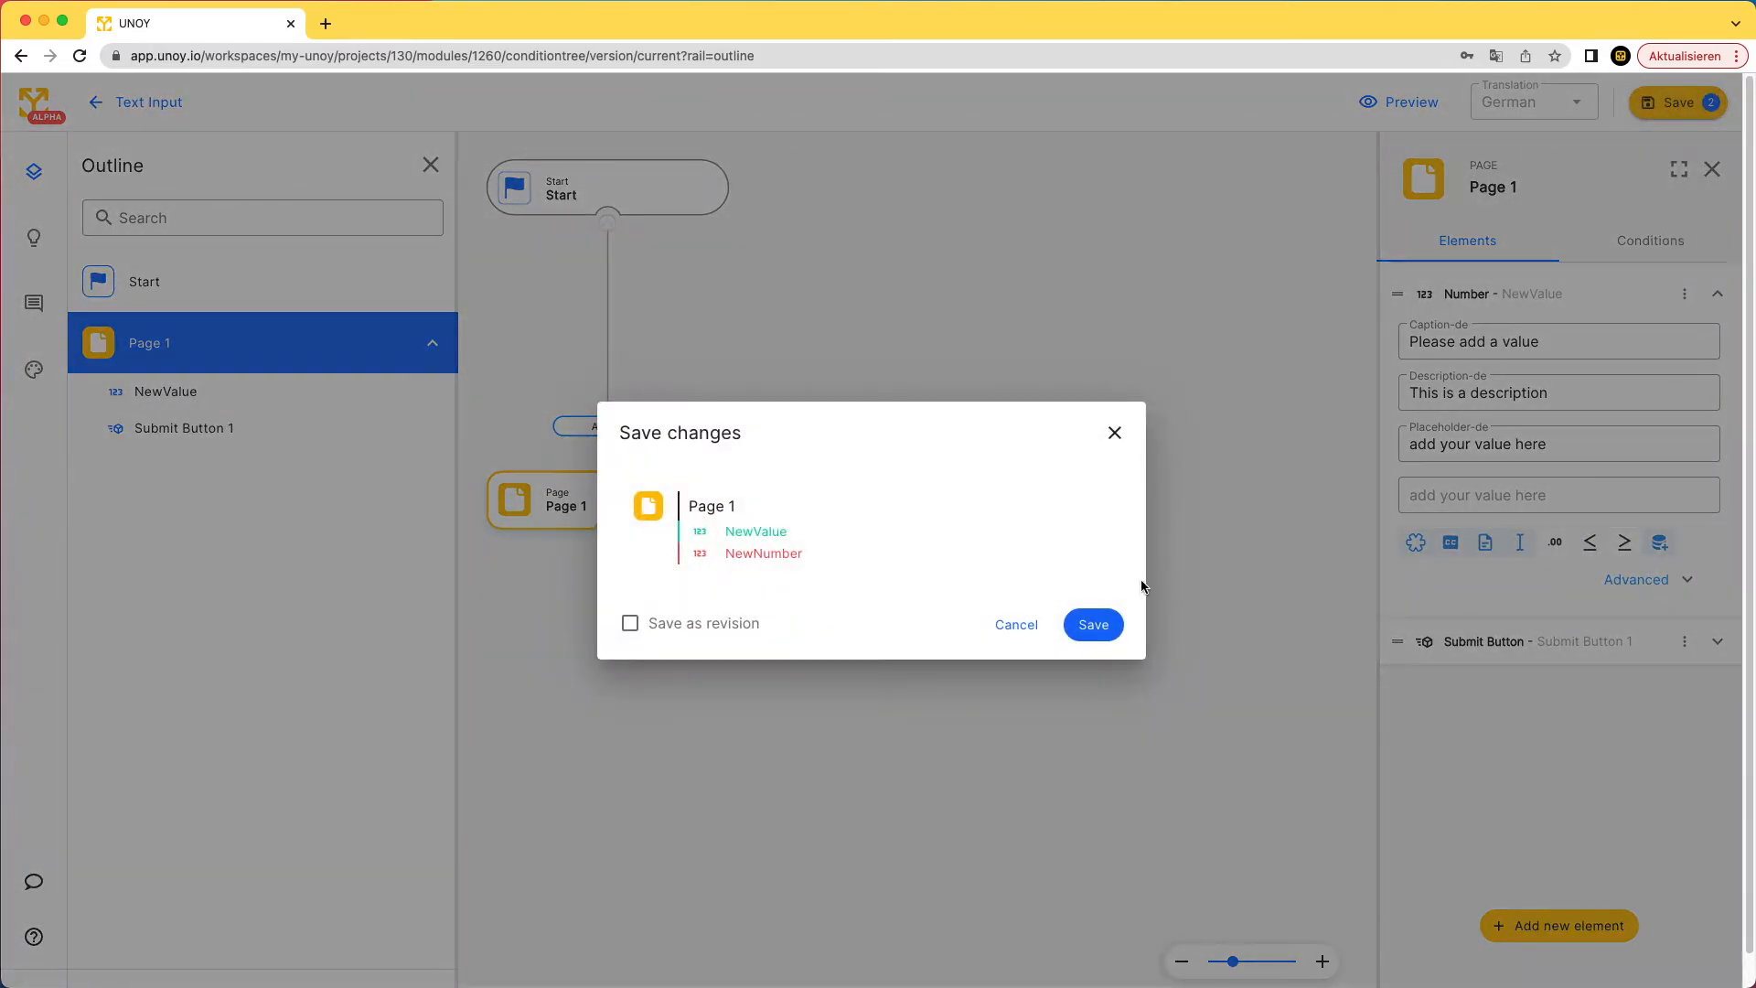
click(1091, 626)
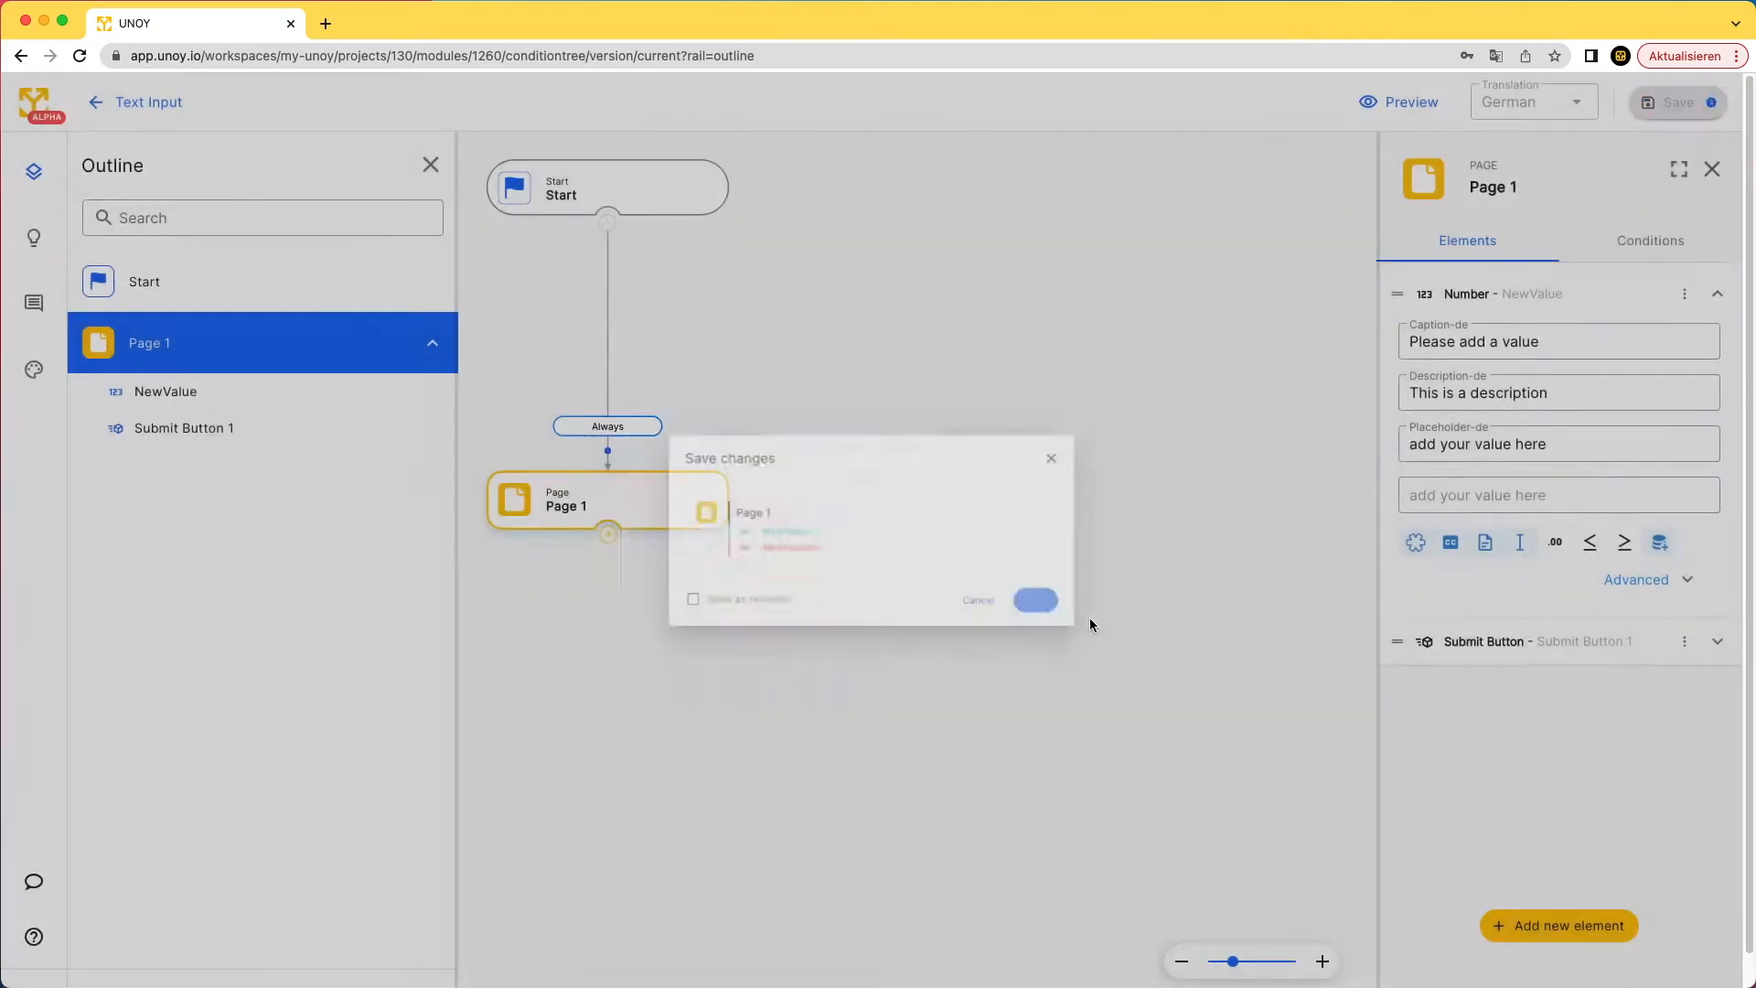
click(1414, 105)
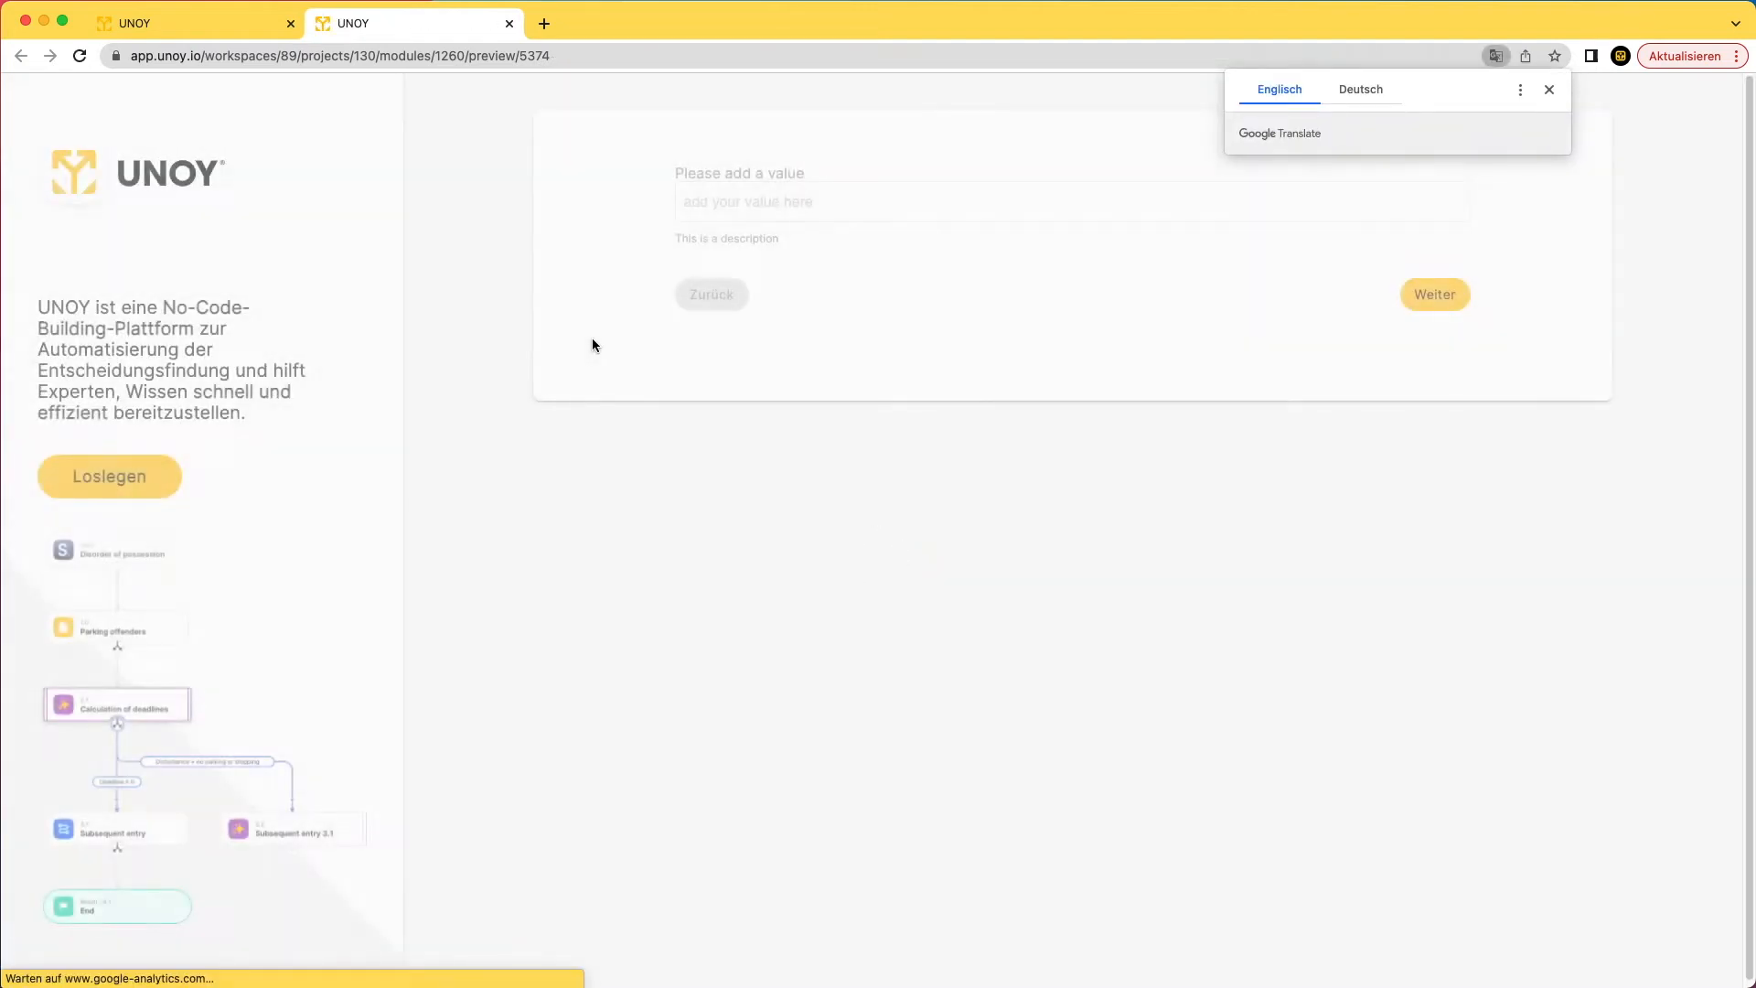
- Dismiss the translation popup, then enter 12 in the preview number field and clear it
click(1549, 90)
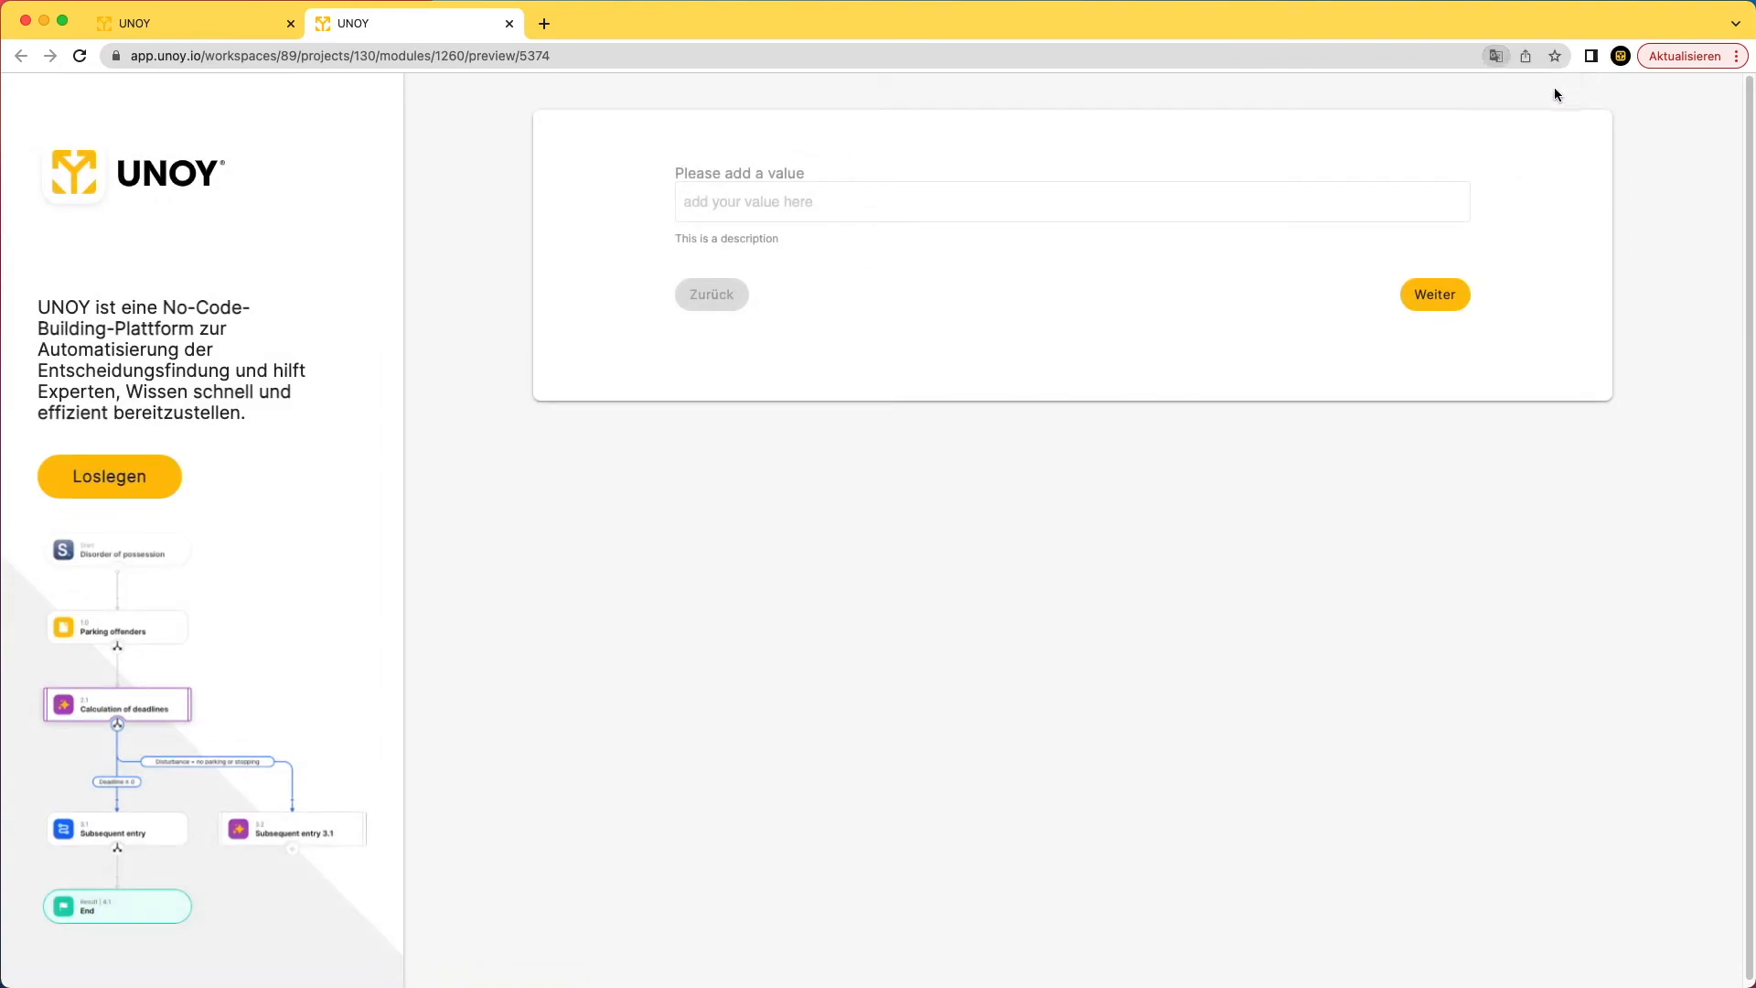
click(1107, 211)
text(12)
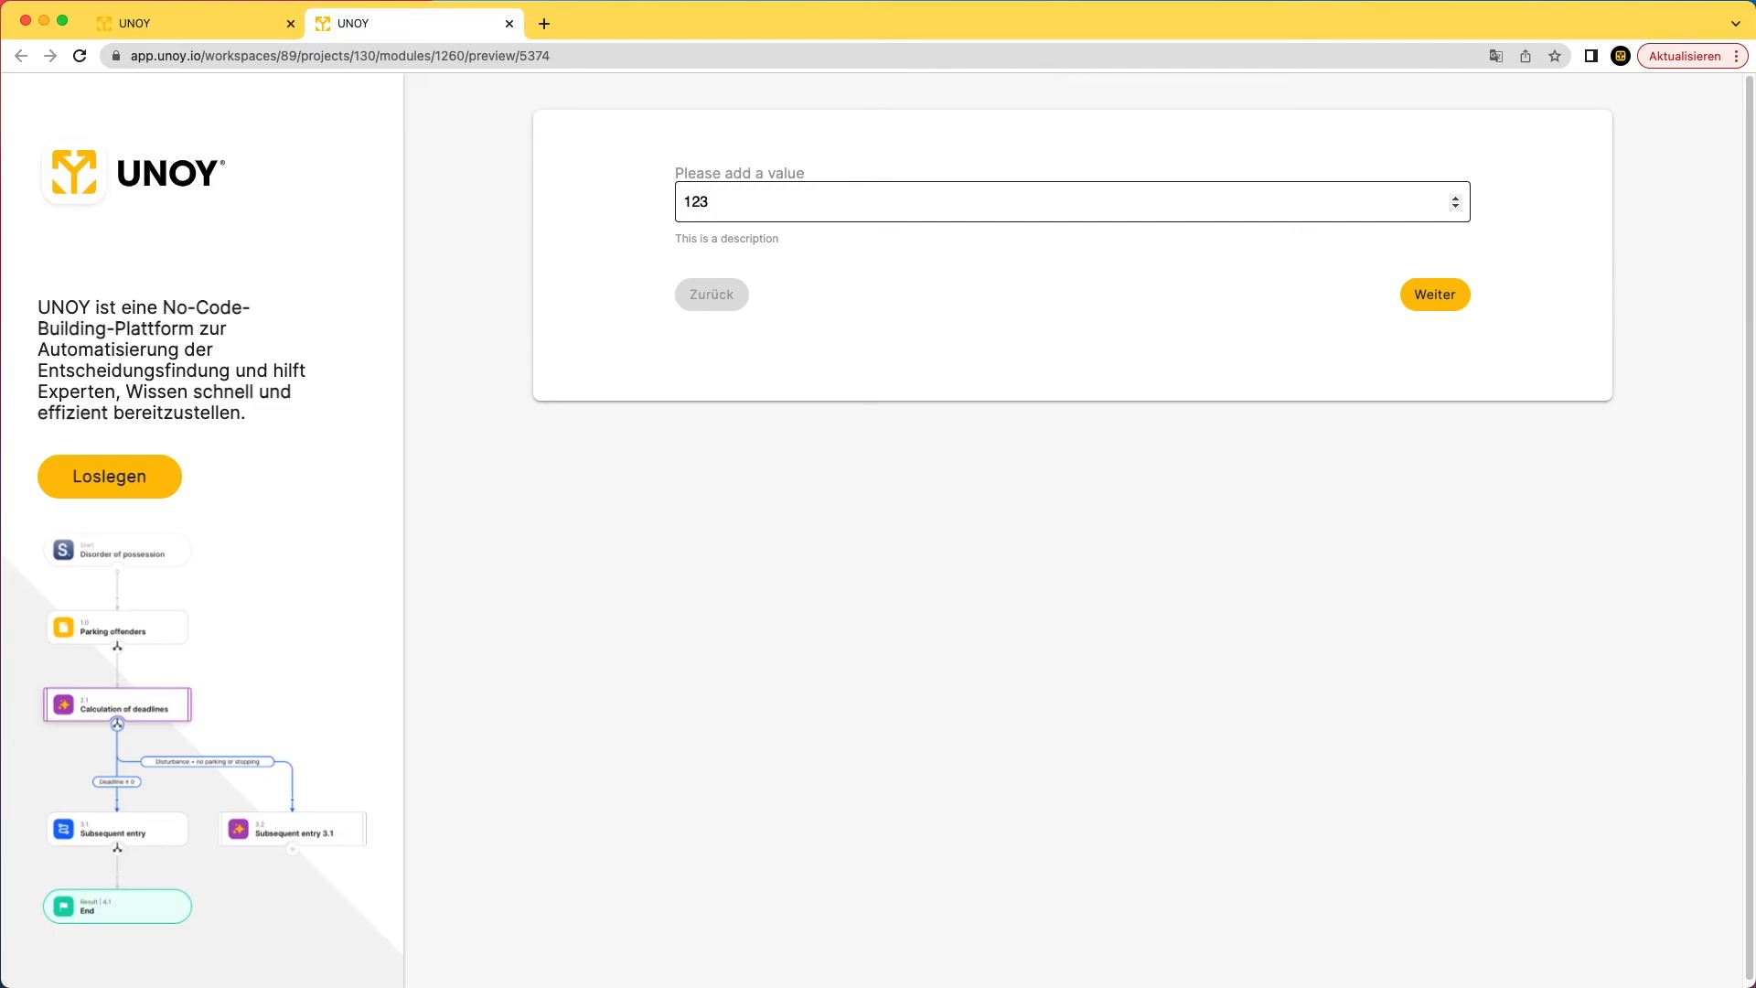
key(BackSpace)
key(BackSpace)
- Use the spinner arrows to step the preview value up several times, then down twice
click(1457, 200)
click(1457, 199)
click(1457, 199)
click(1457, 200)
click(1457, 200)
click(1457, 199)
click(1457, 200)
click(1457, 200)
click(1457, 199)
click(1457, 199)
click(1458, 209)
click(1458, 208)
click(1458, 208)
click(1458, 209)
click(1458, 209)
click(1458, 209)
click(1458, 208)
click(1458, 209)
click(1458, 208)
- Back in the editor, give NewValue a minimum of 1 and a maximum of 10
click(226, 35)
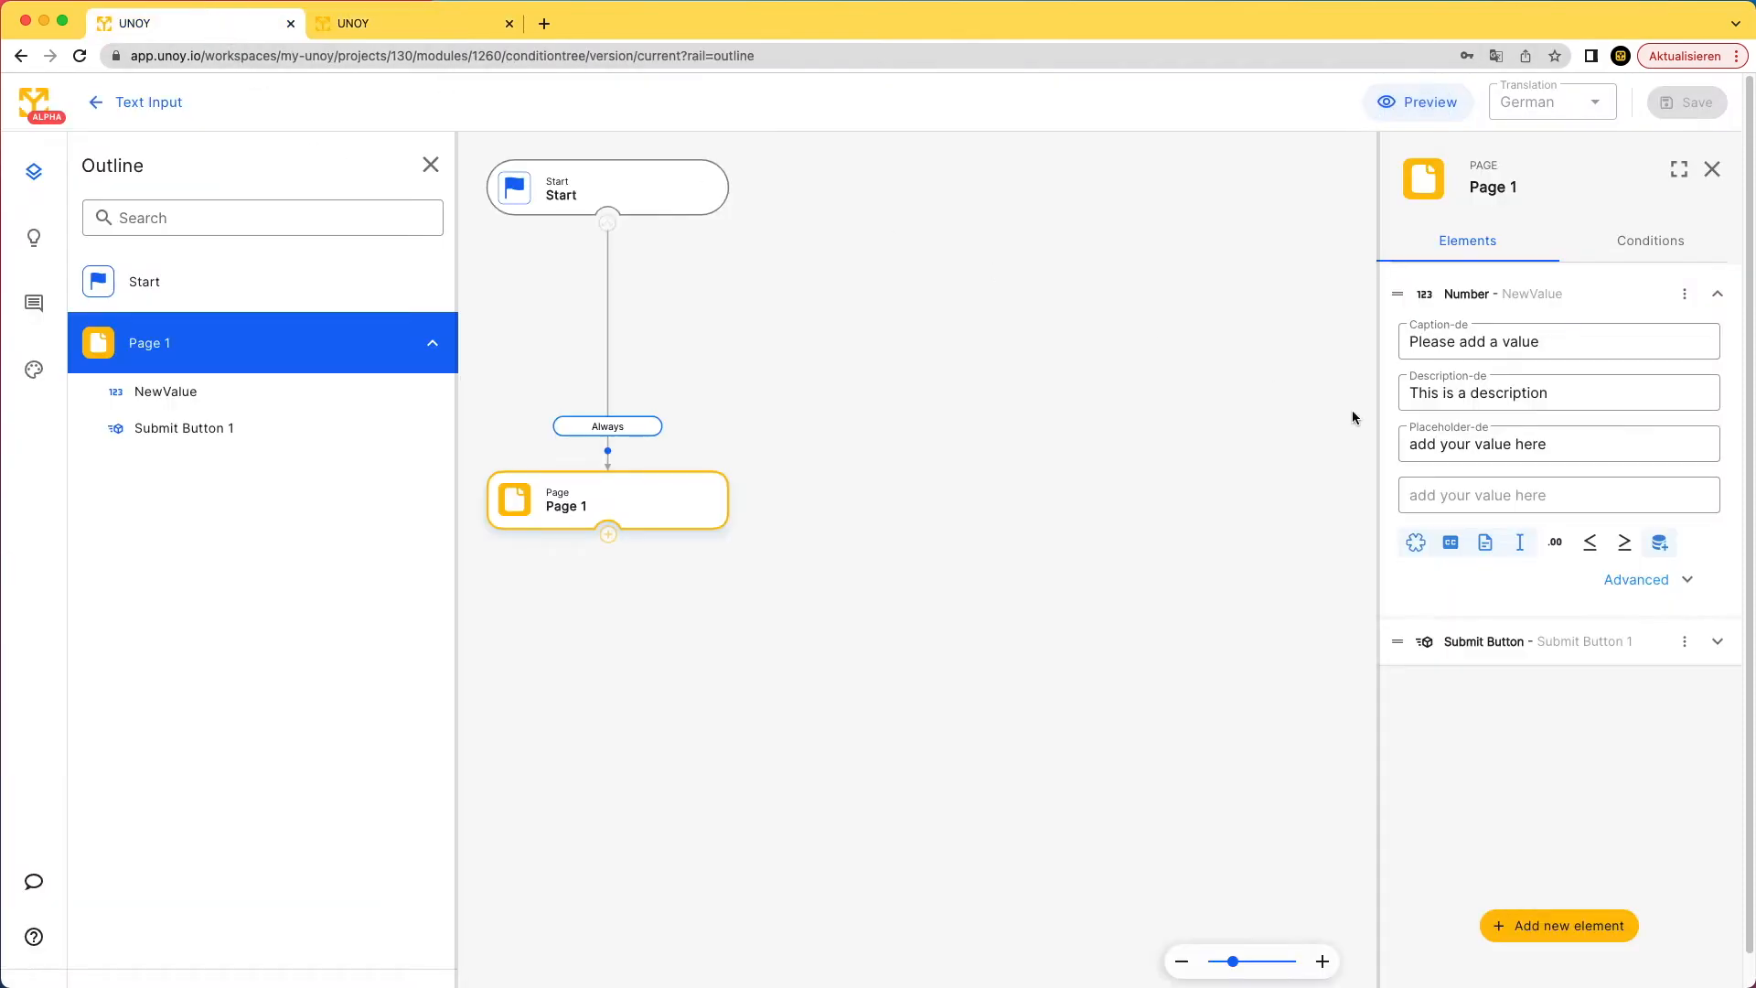
click(1592, 541)
click(1624, 594)
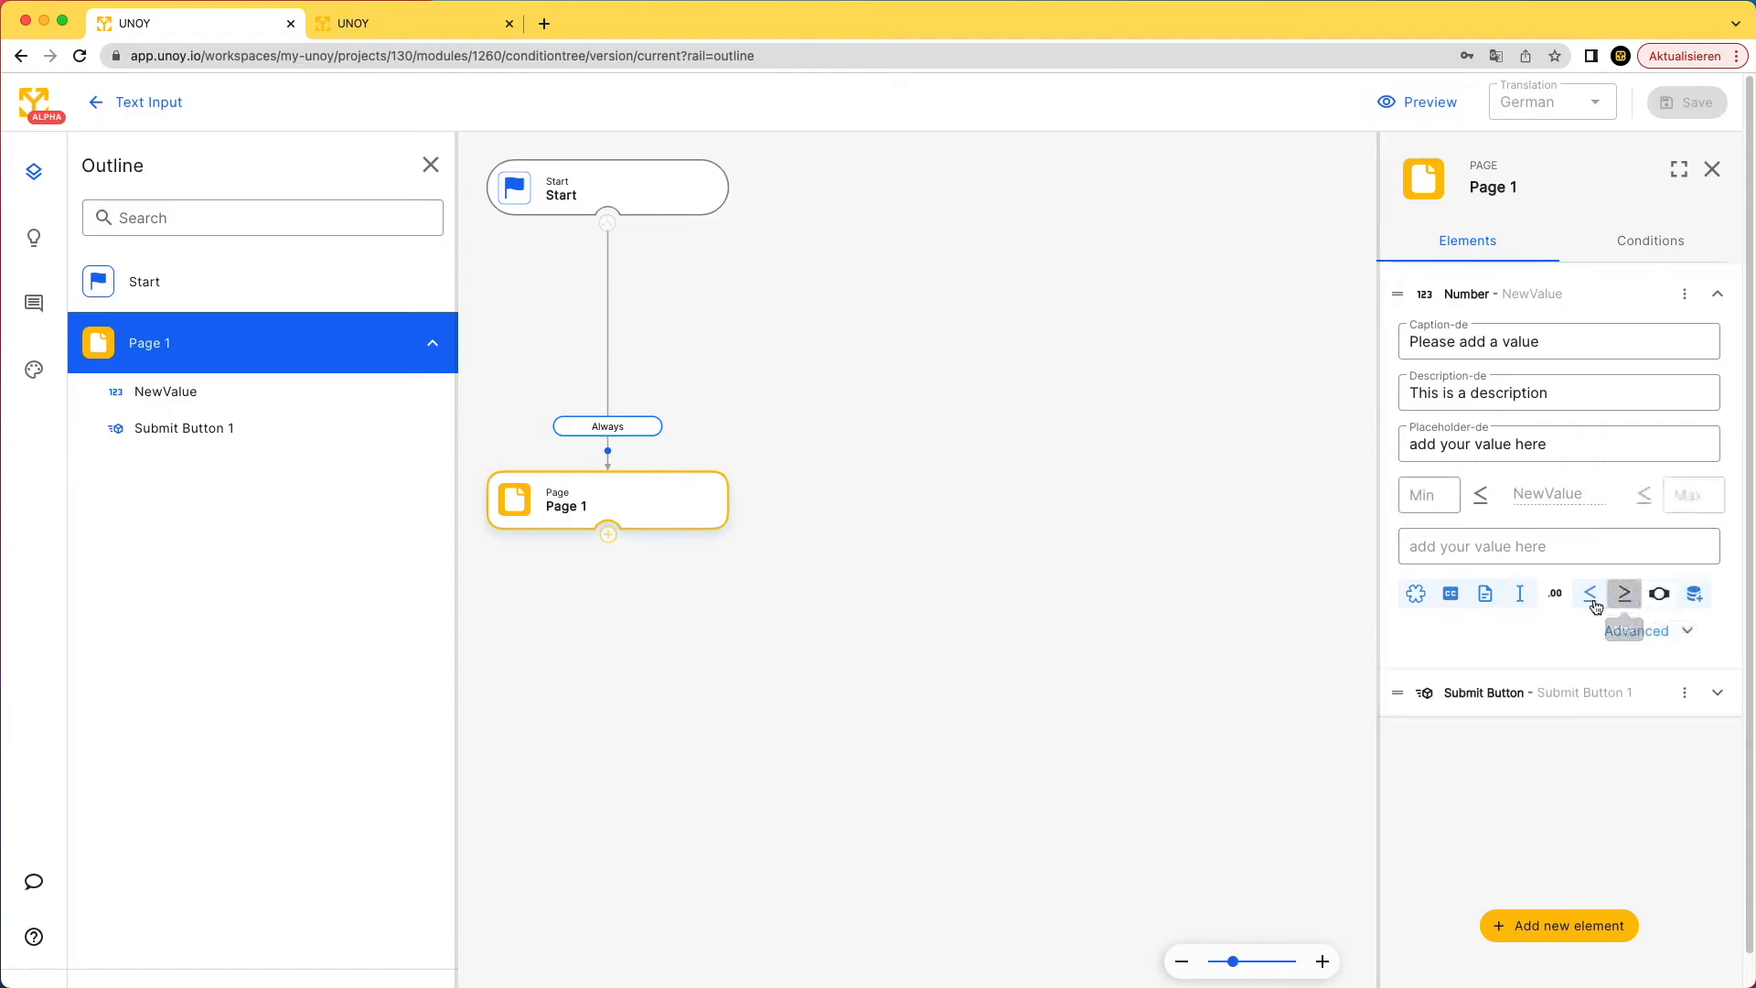
click(1438, 503)
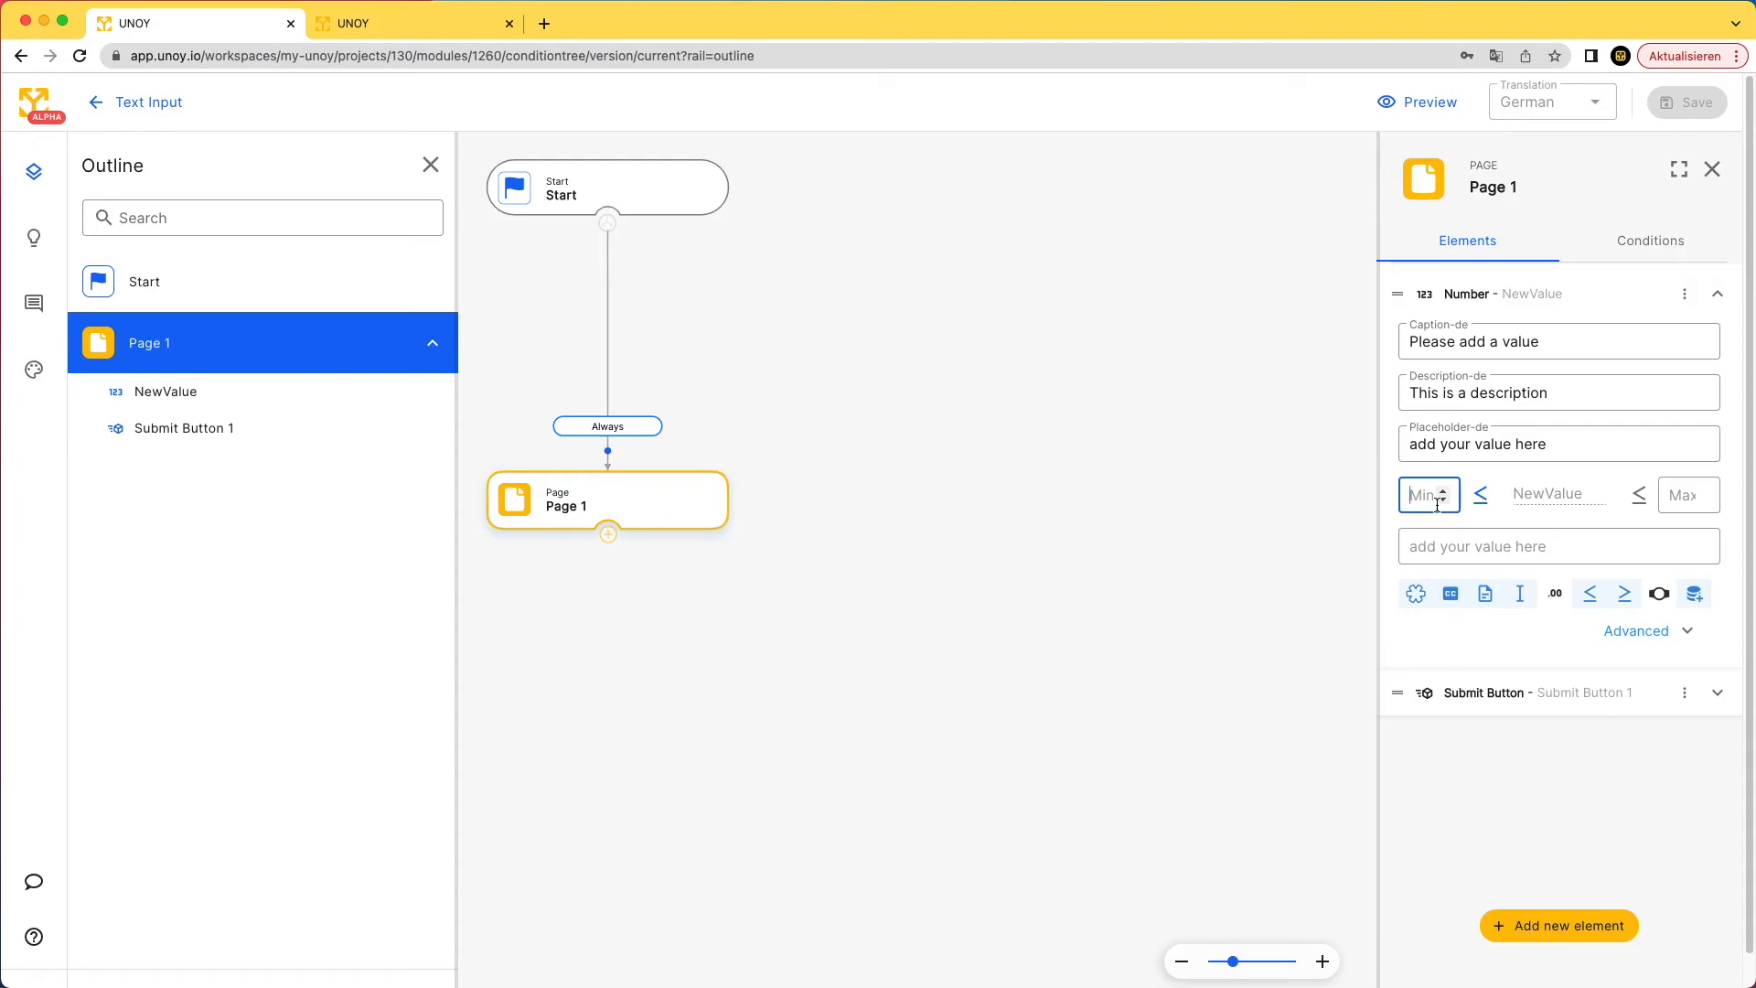
text(1)
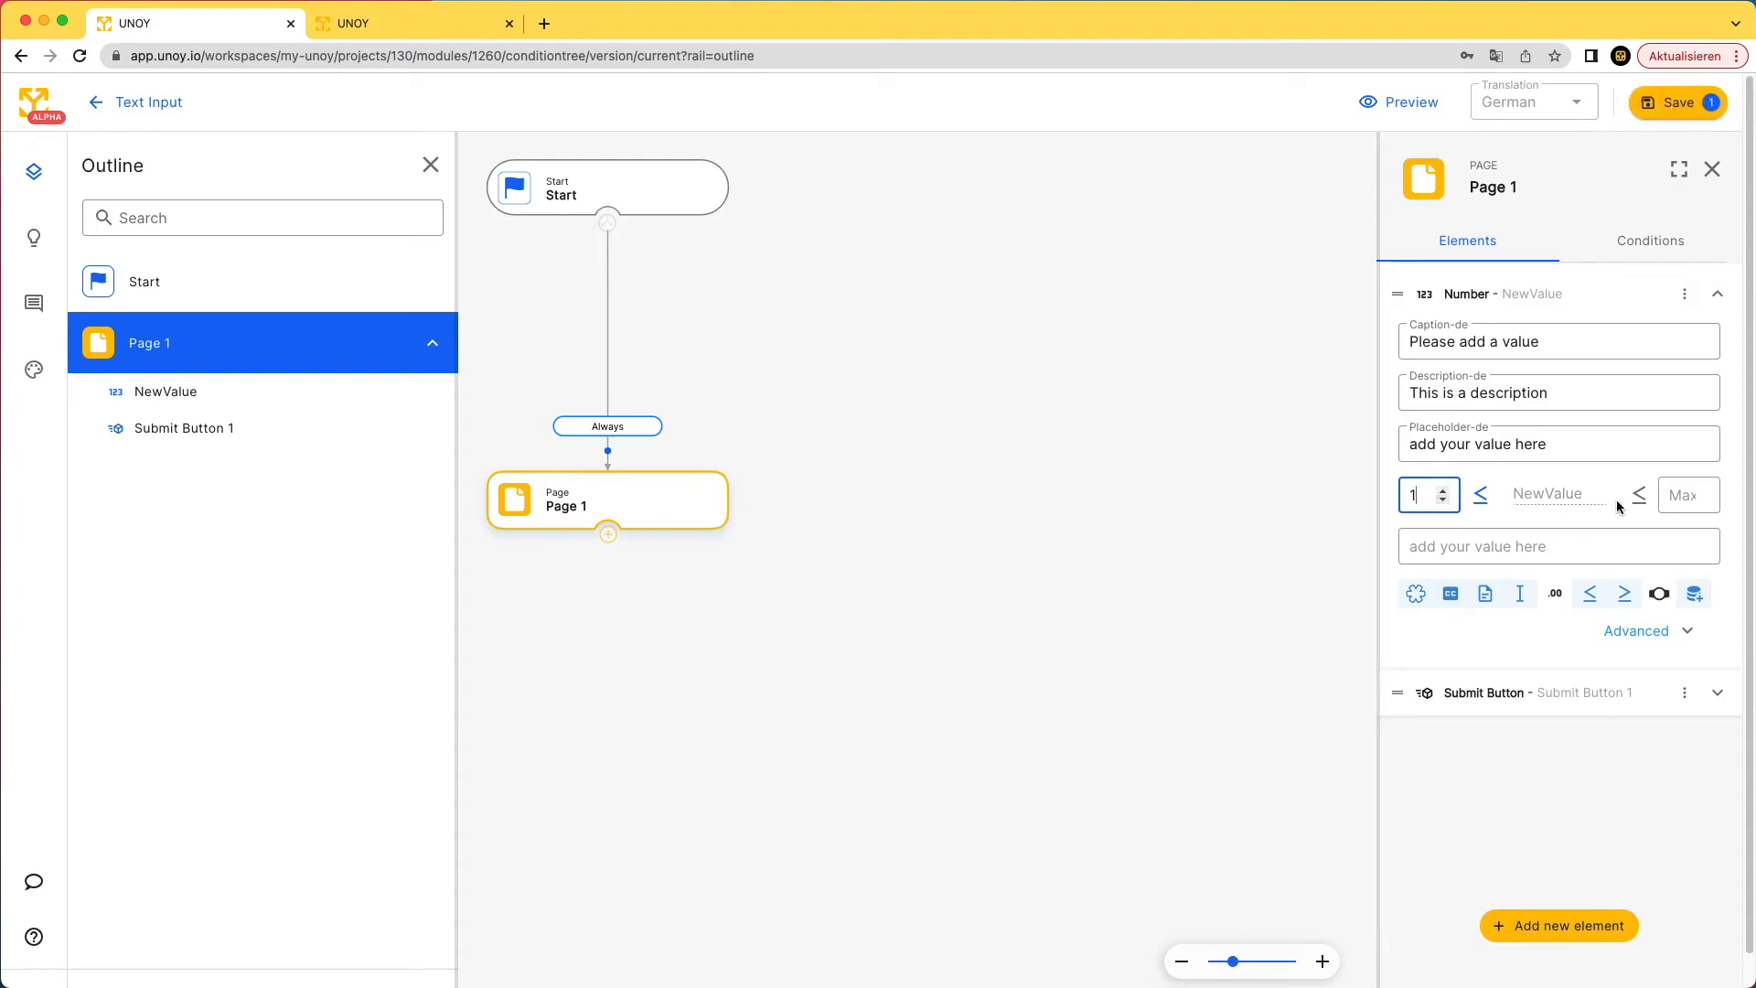
click(1672, 485)
text(10)
- Toggle NewValue's eye display setting and save the page changes
click(1658, 593)
click(1651, 101)
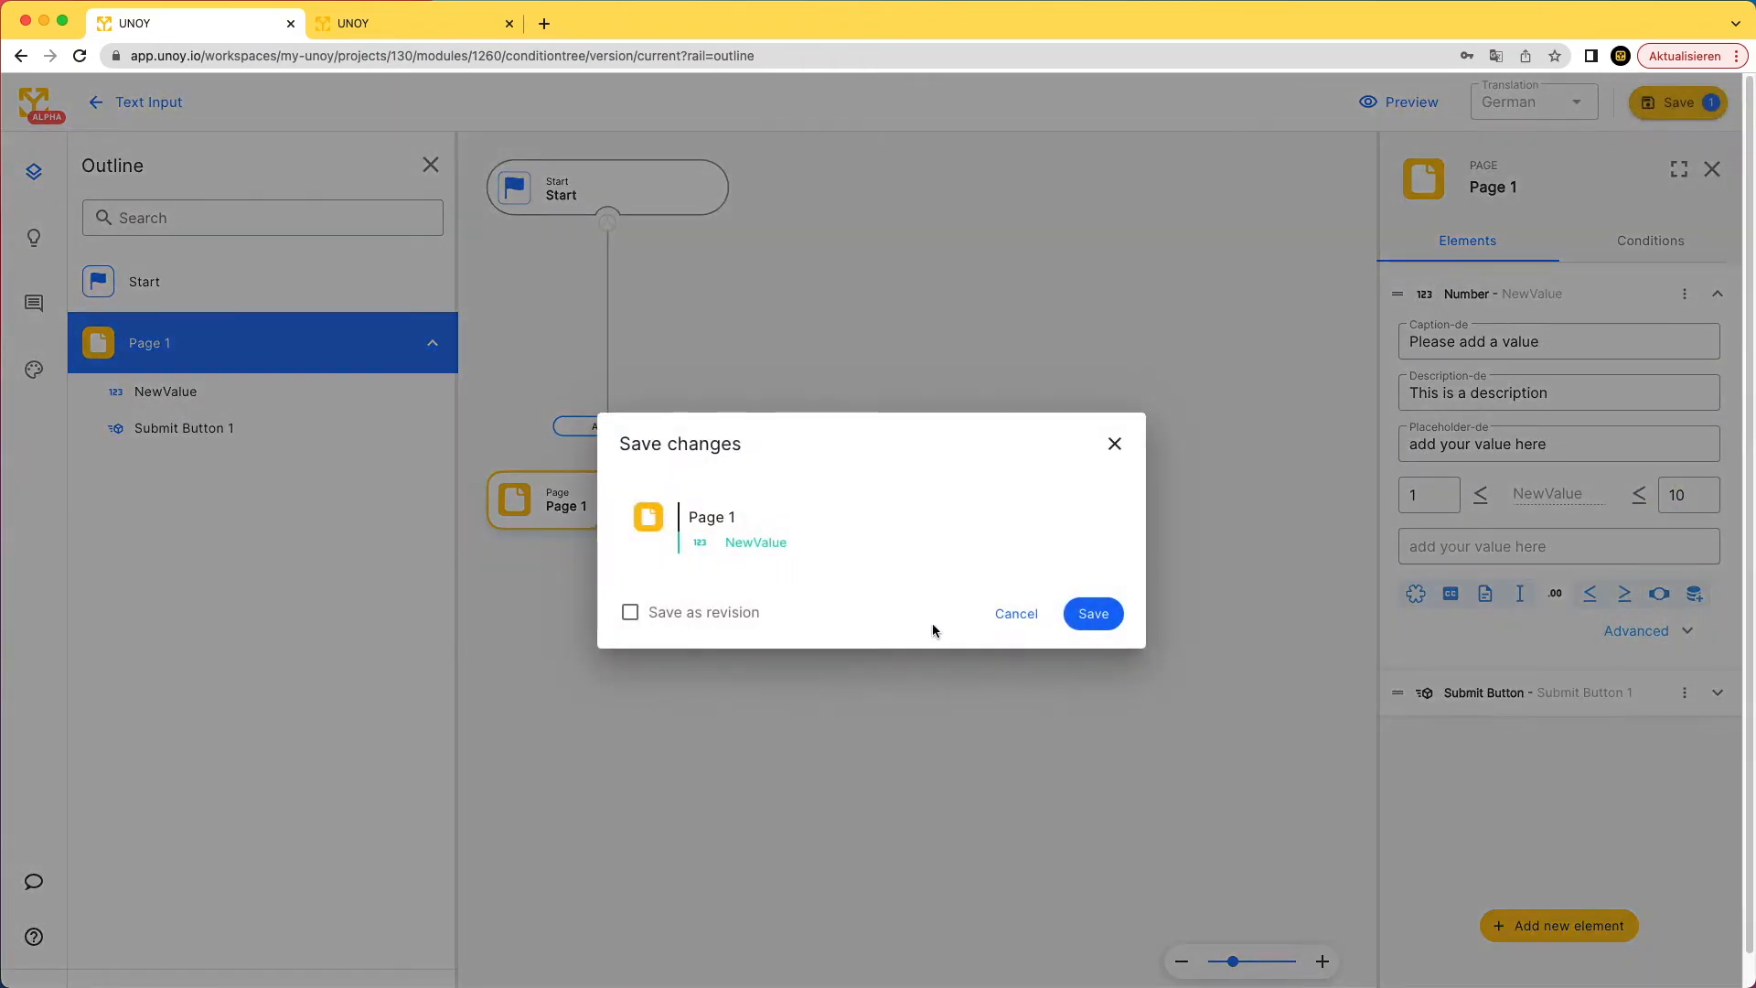
click(1092, 617)
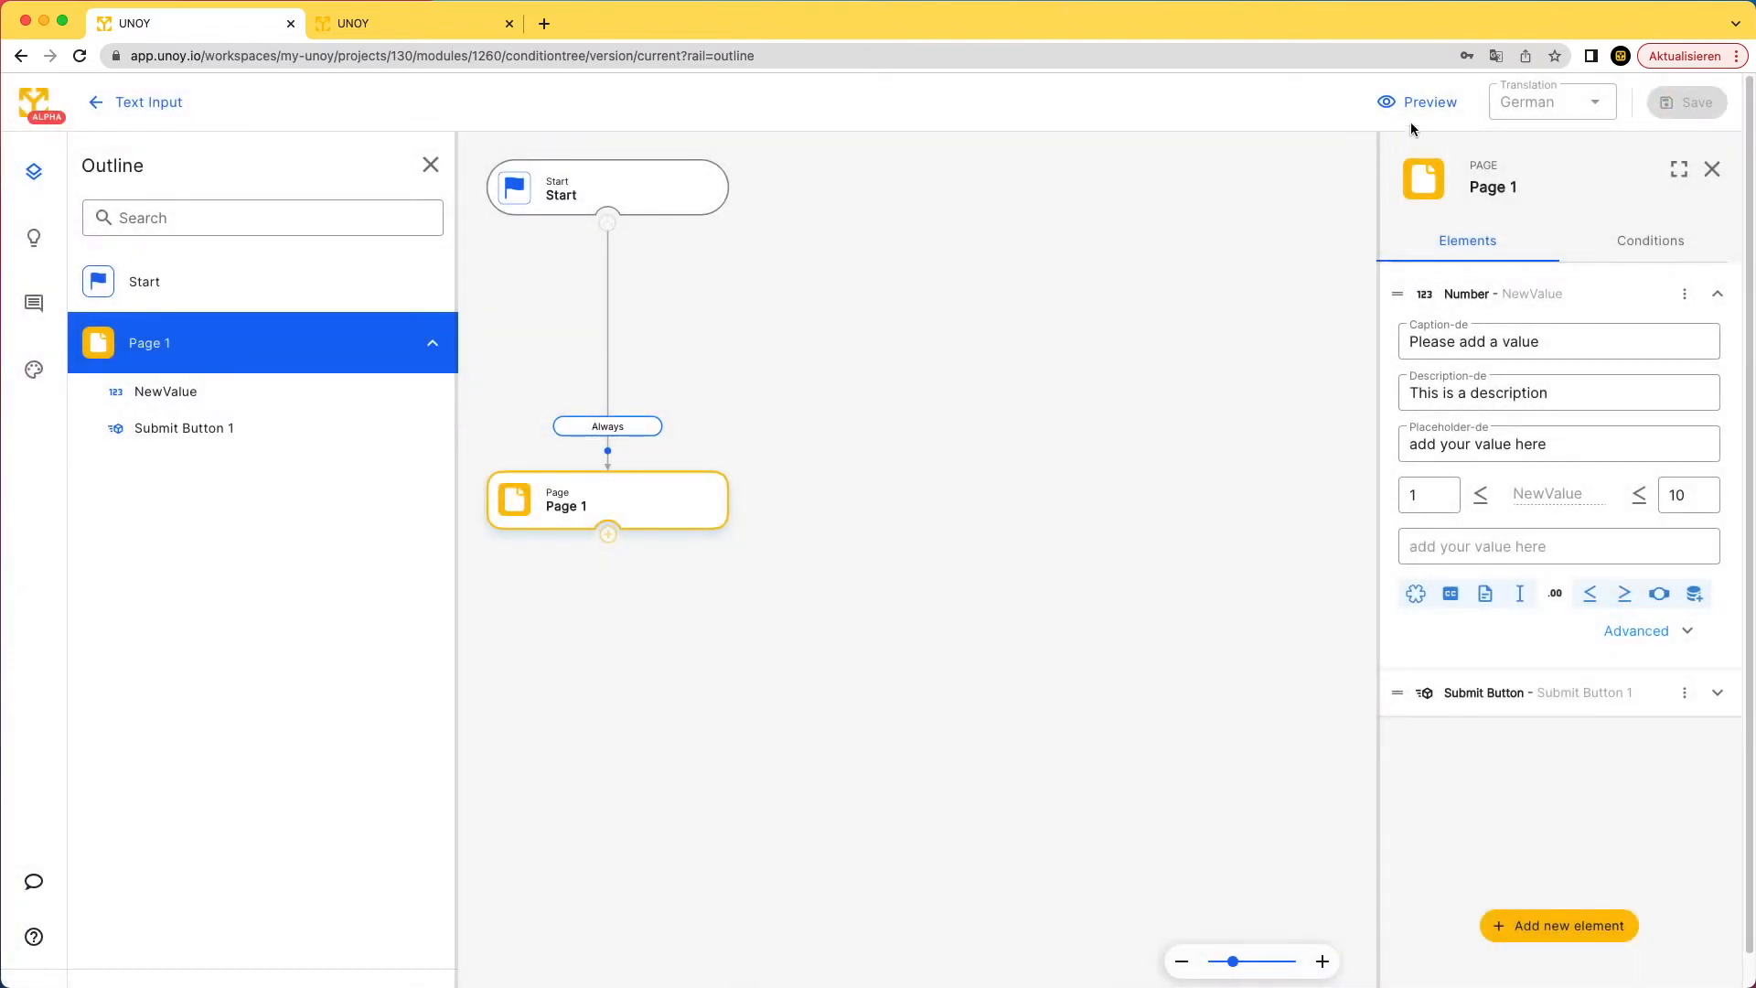
- In the form preview, drag the NewValue slider from 1 to 3, then return to the editor
click(1416, 105)
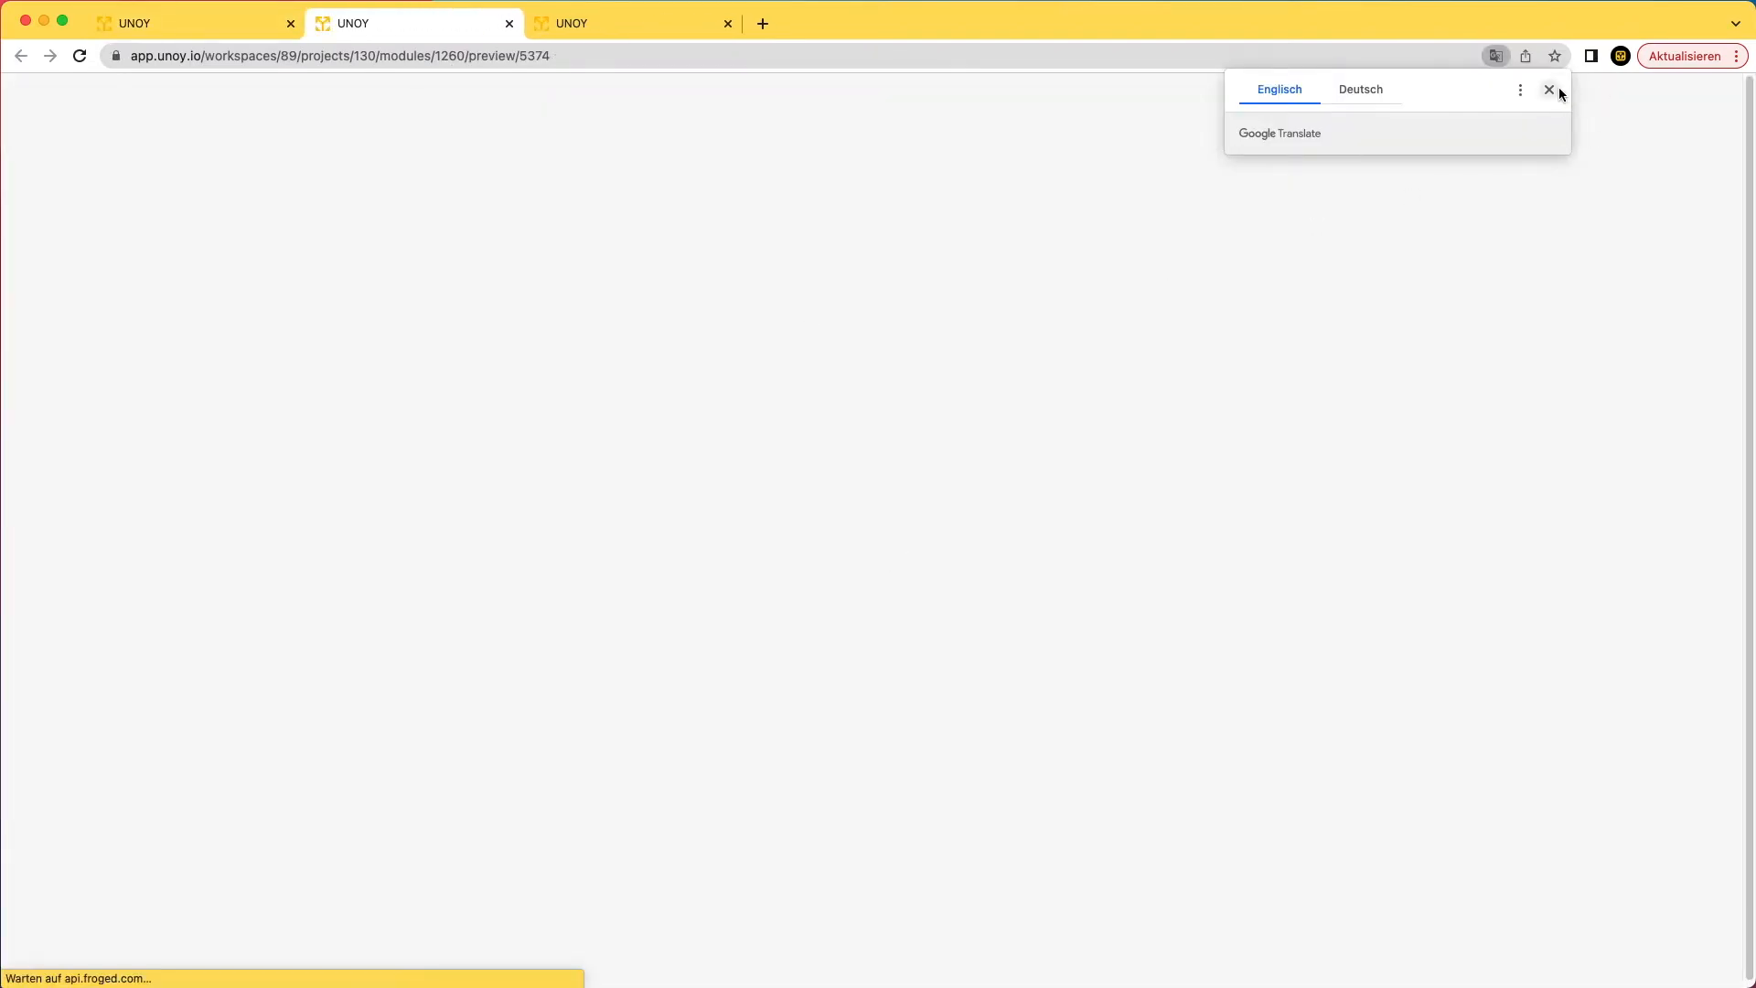
click(1554, 90)
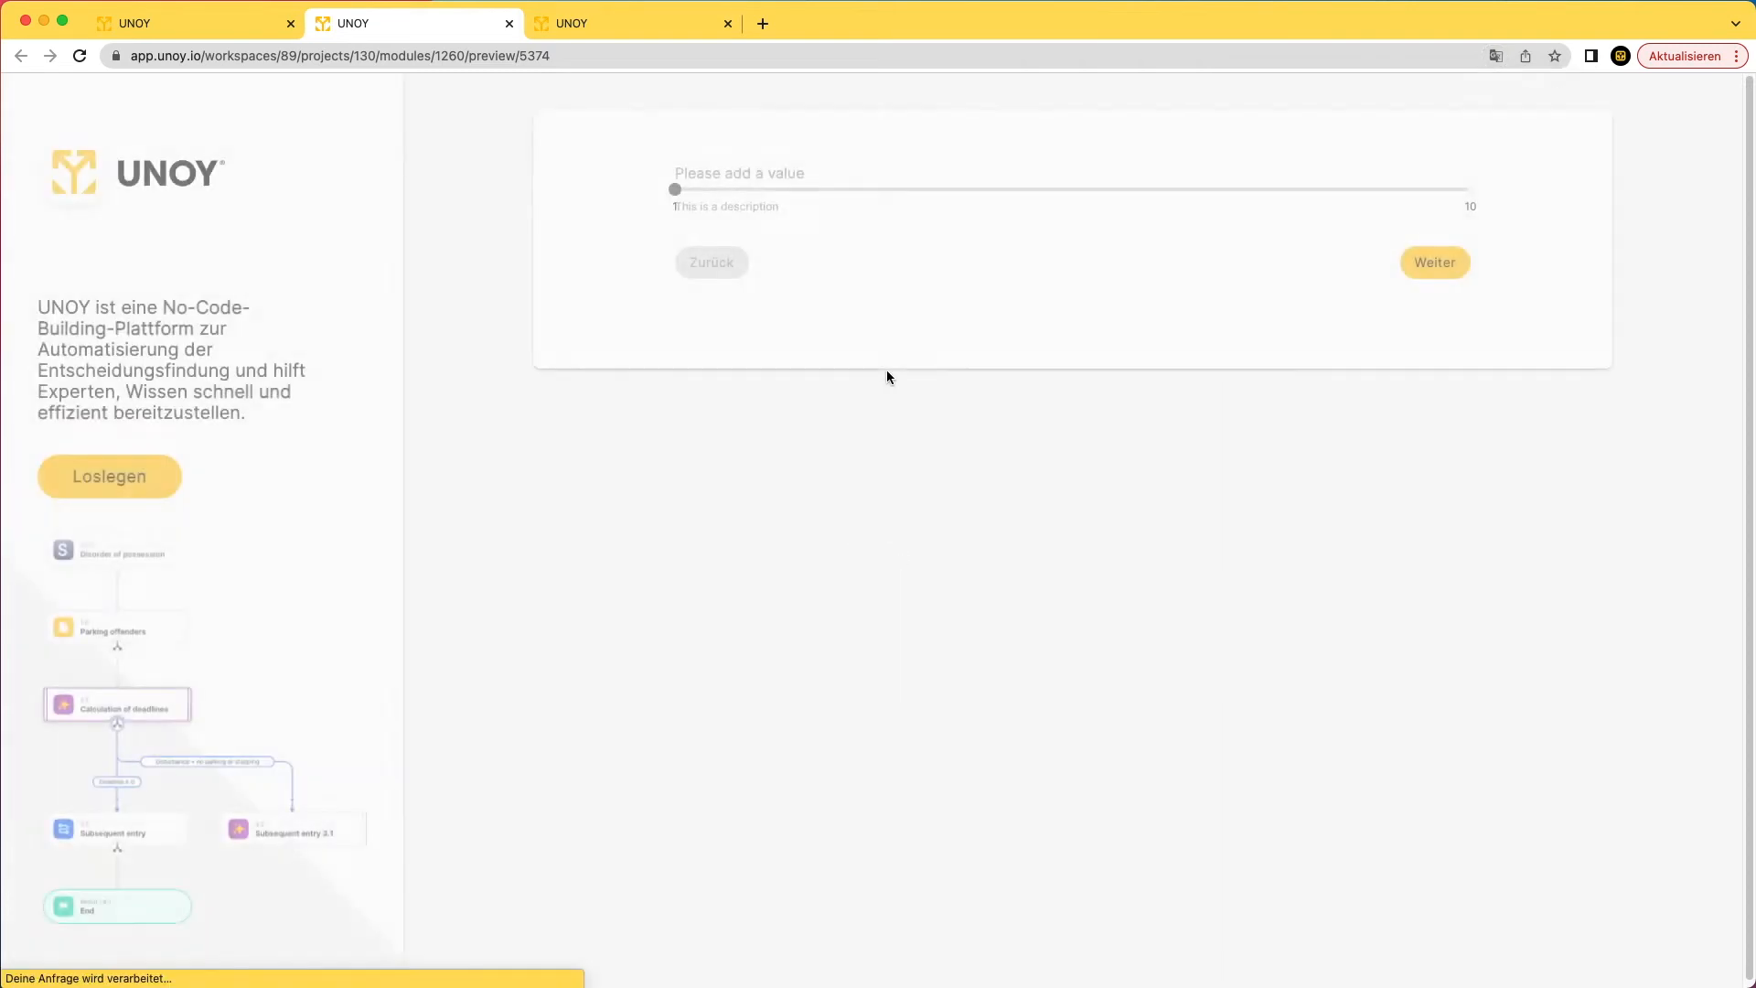
click(686, 191)
drag(686, 192, 1143, 206)
click(217, 27)
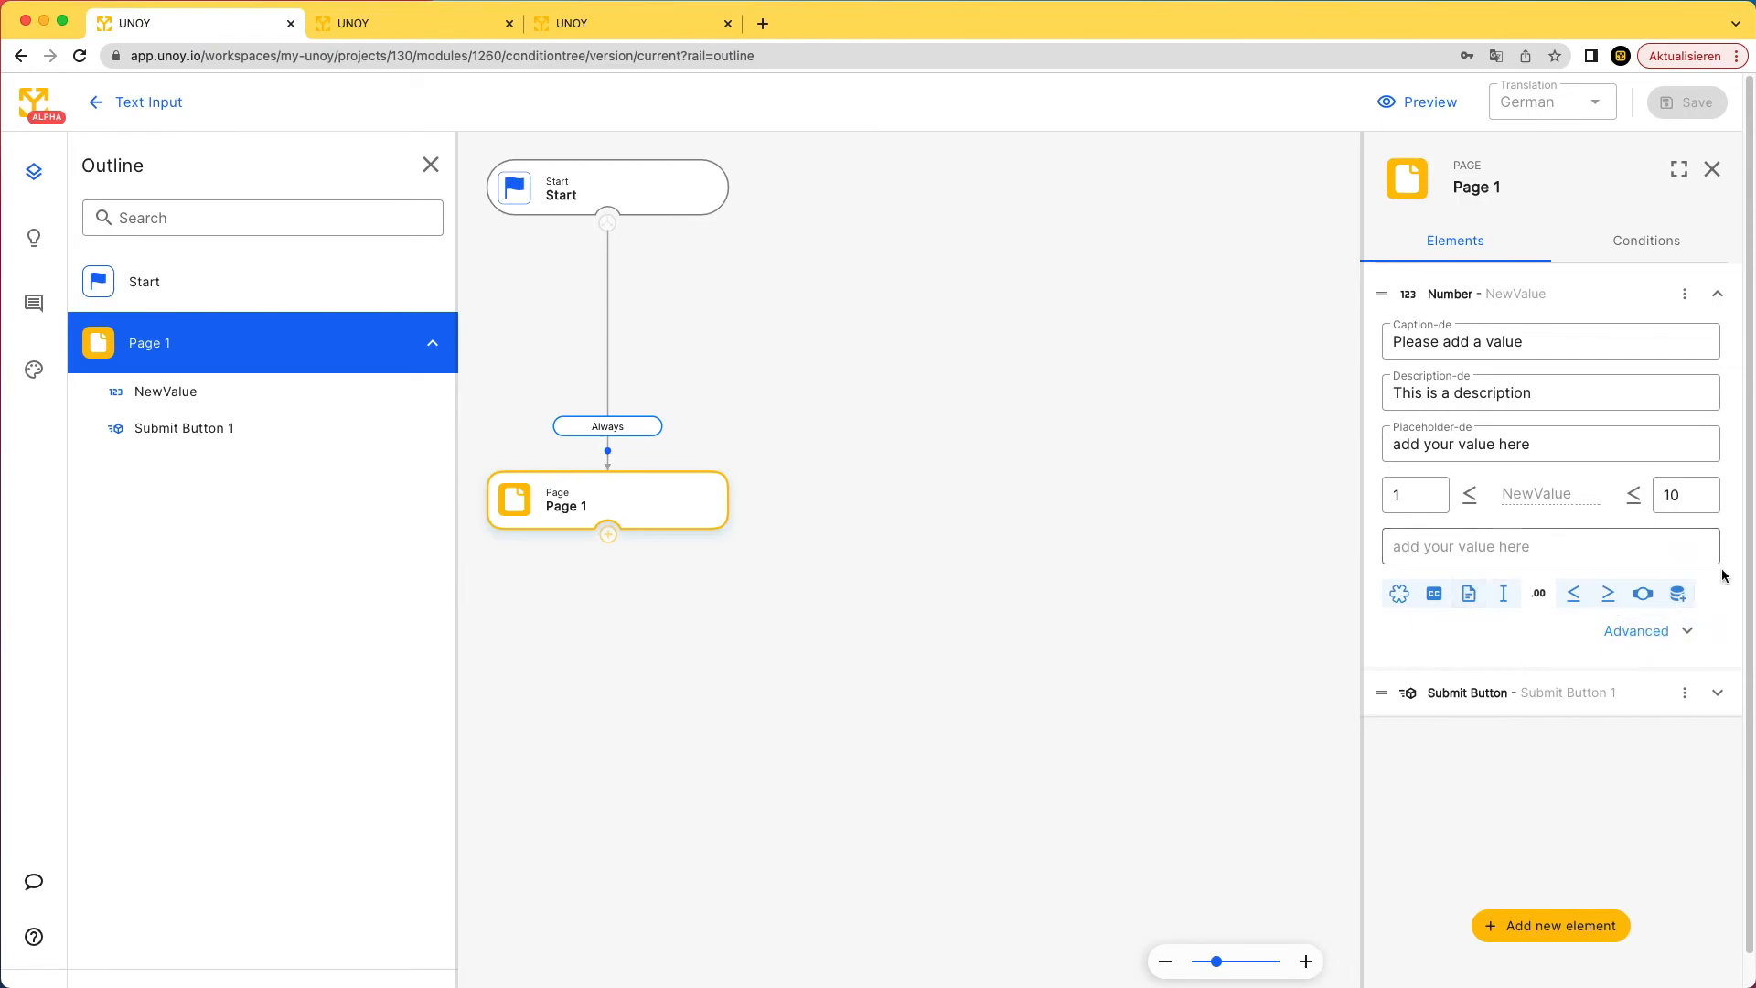
- Toggle NewValue's Visible in result data setting and expand its Advanced options
click(1683, 599)
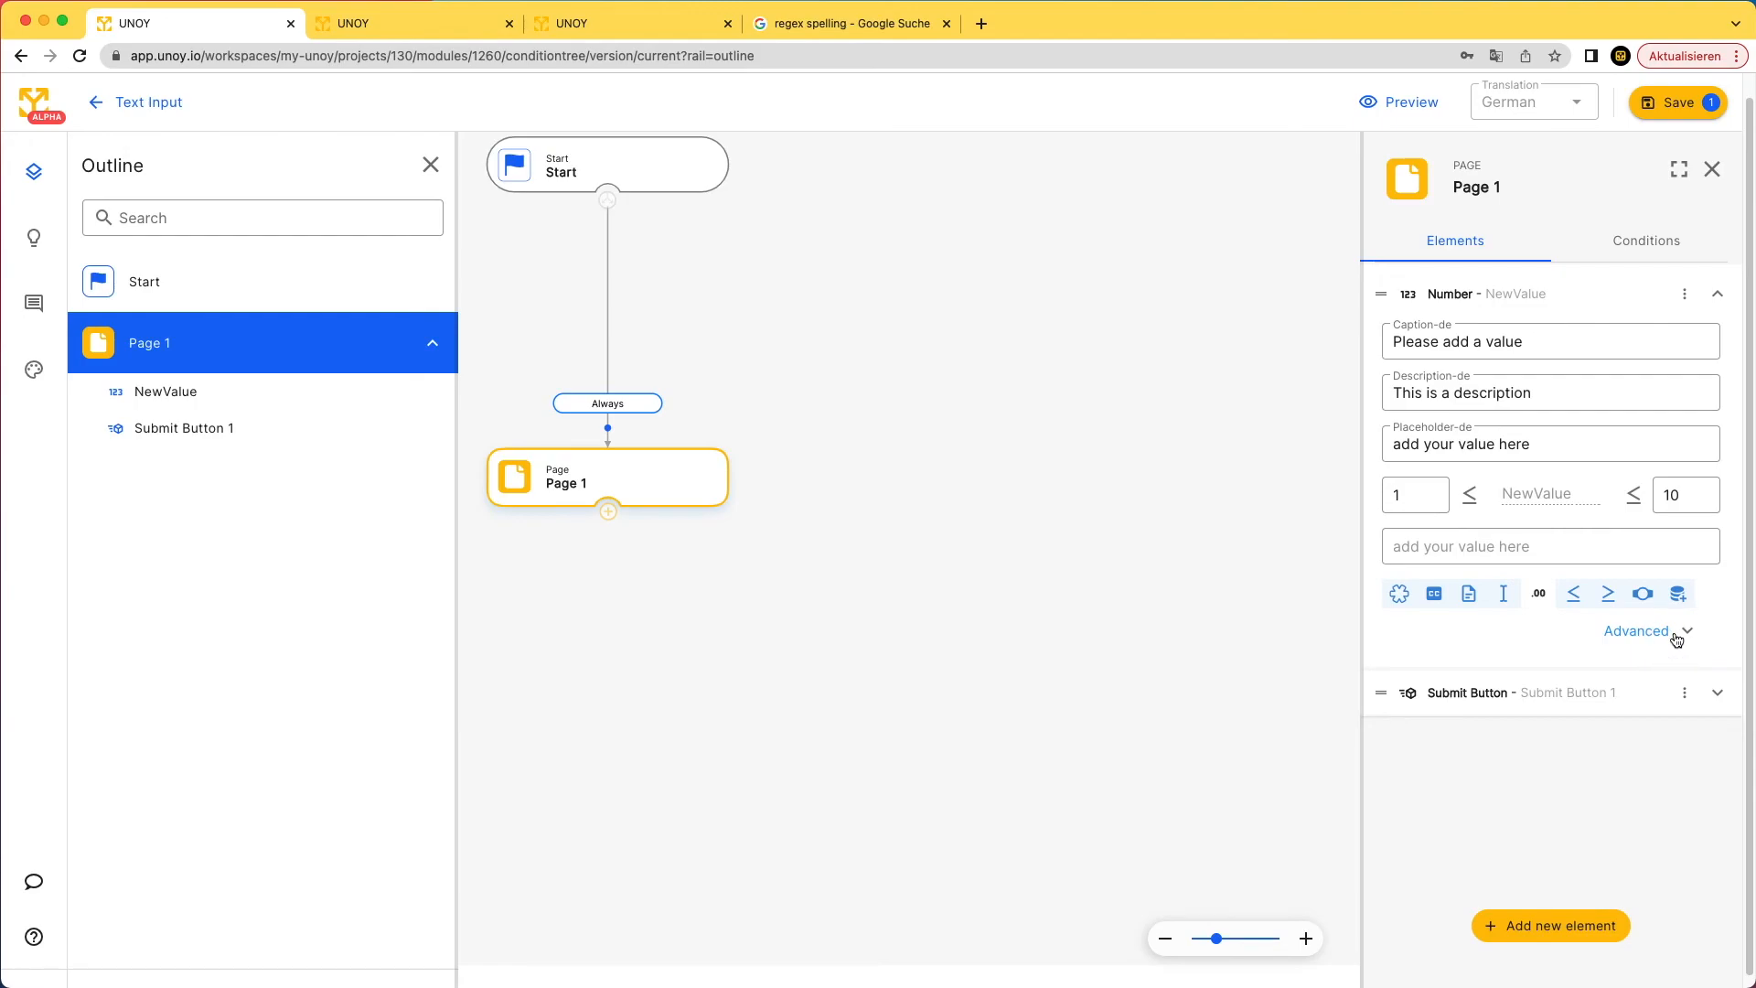
click(1676, 633)
scroll(1615, 667, down, 1)
scroll(1612, 668, down, 2)
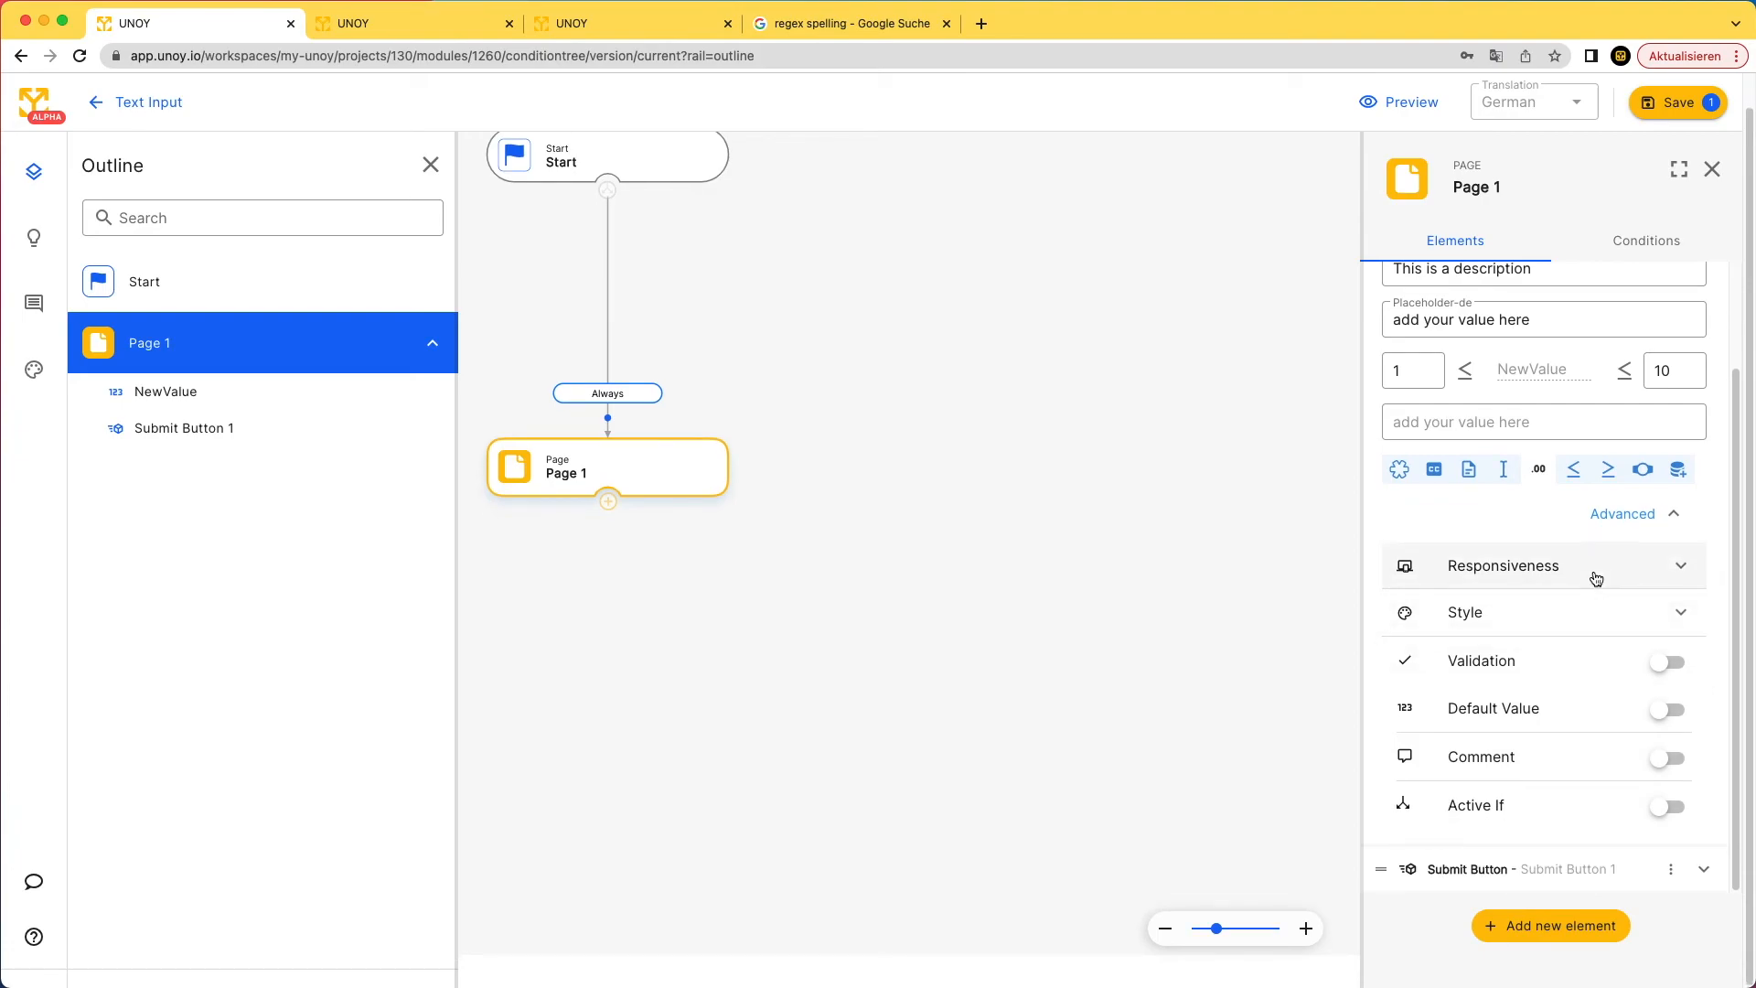
- Expand and collapse the Responsiveness and Style sections to review them
click(1669, 573)
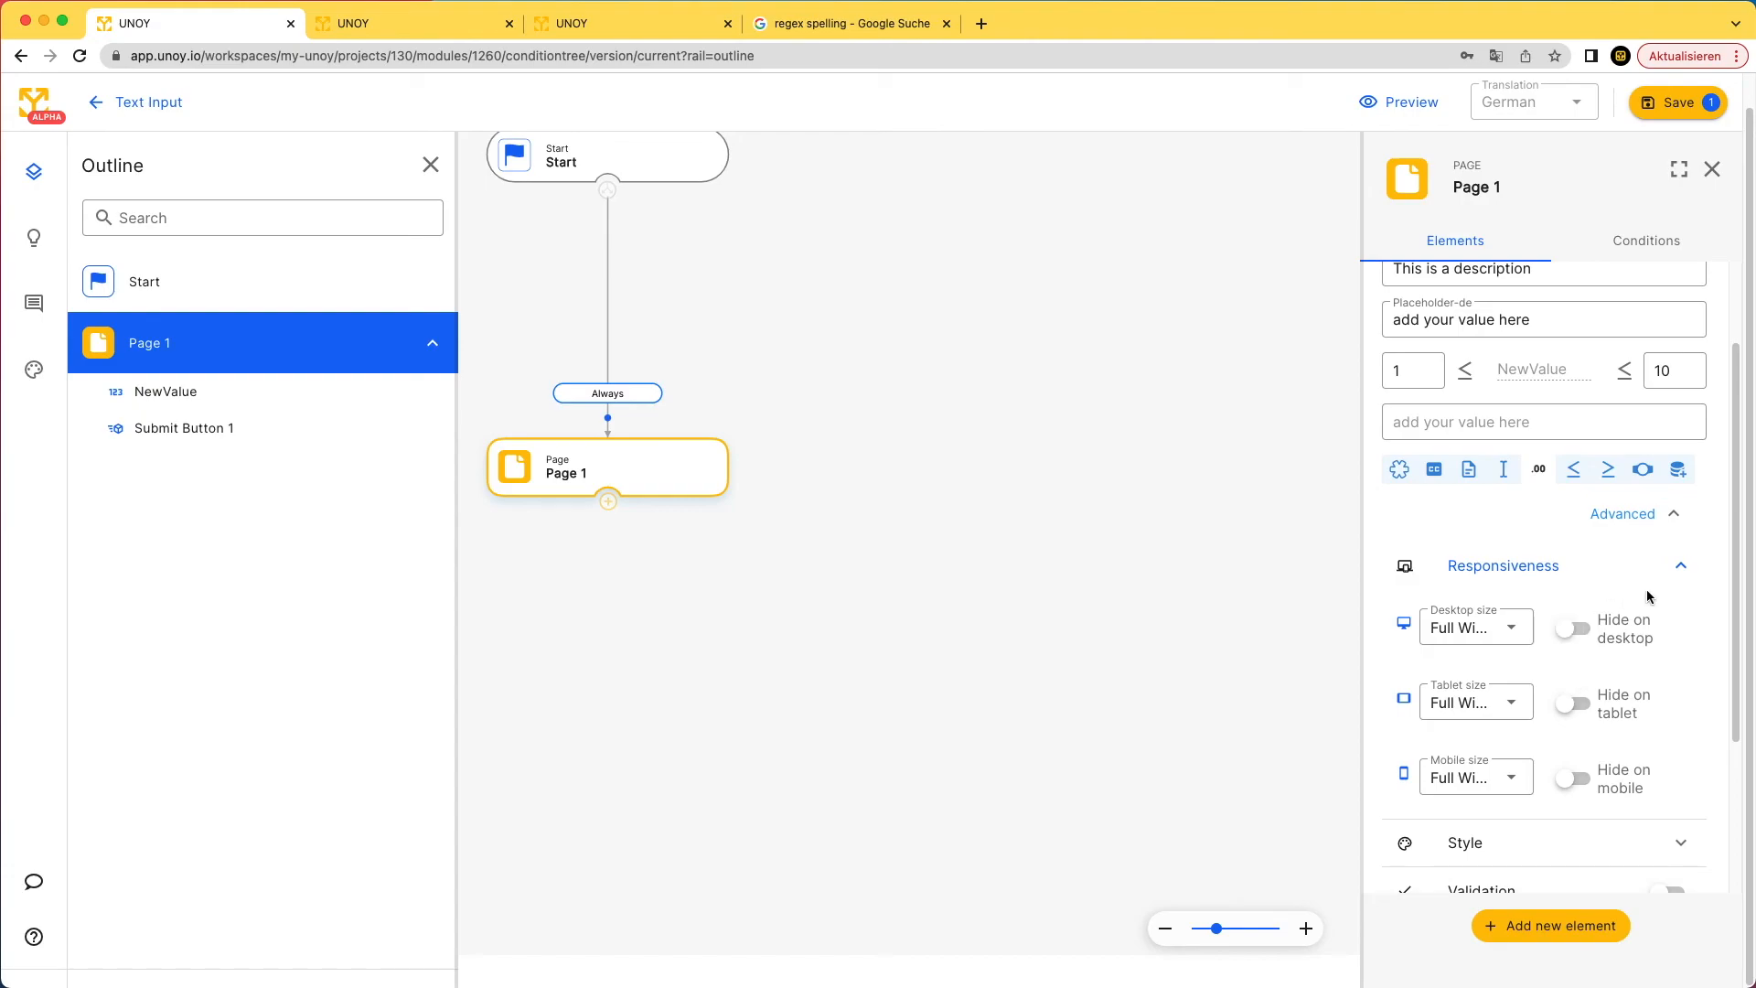
click(1680, 579)
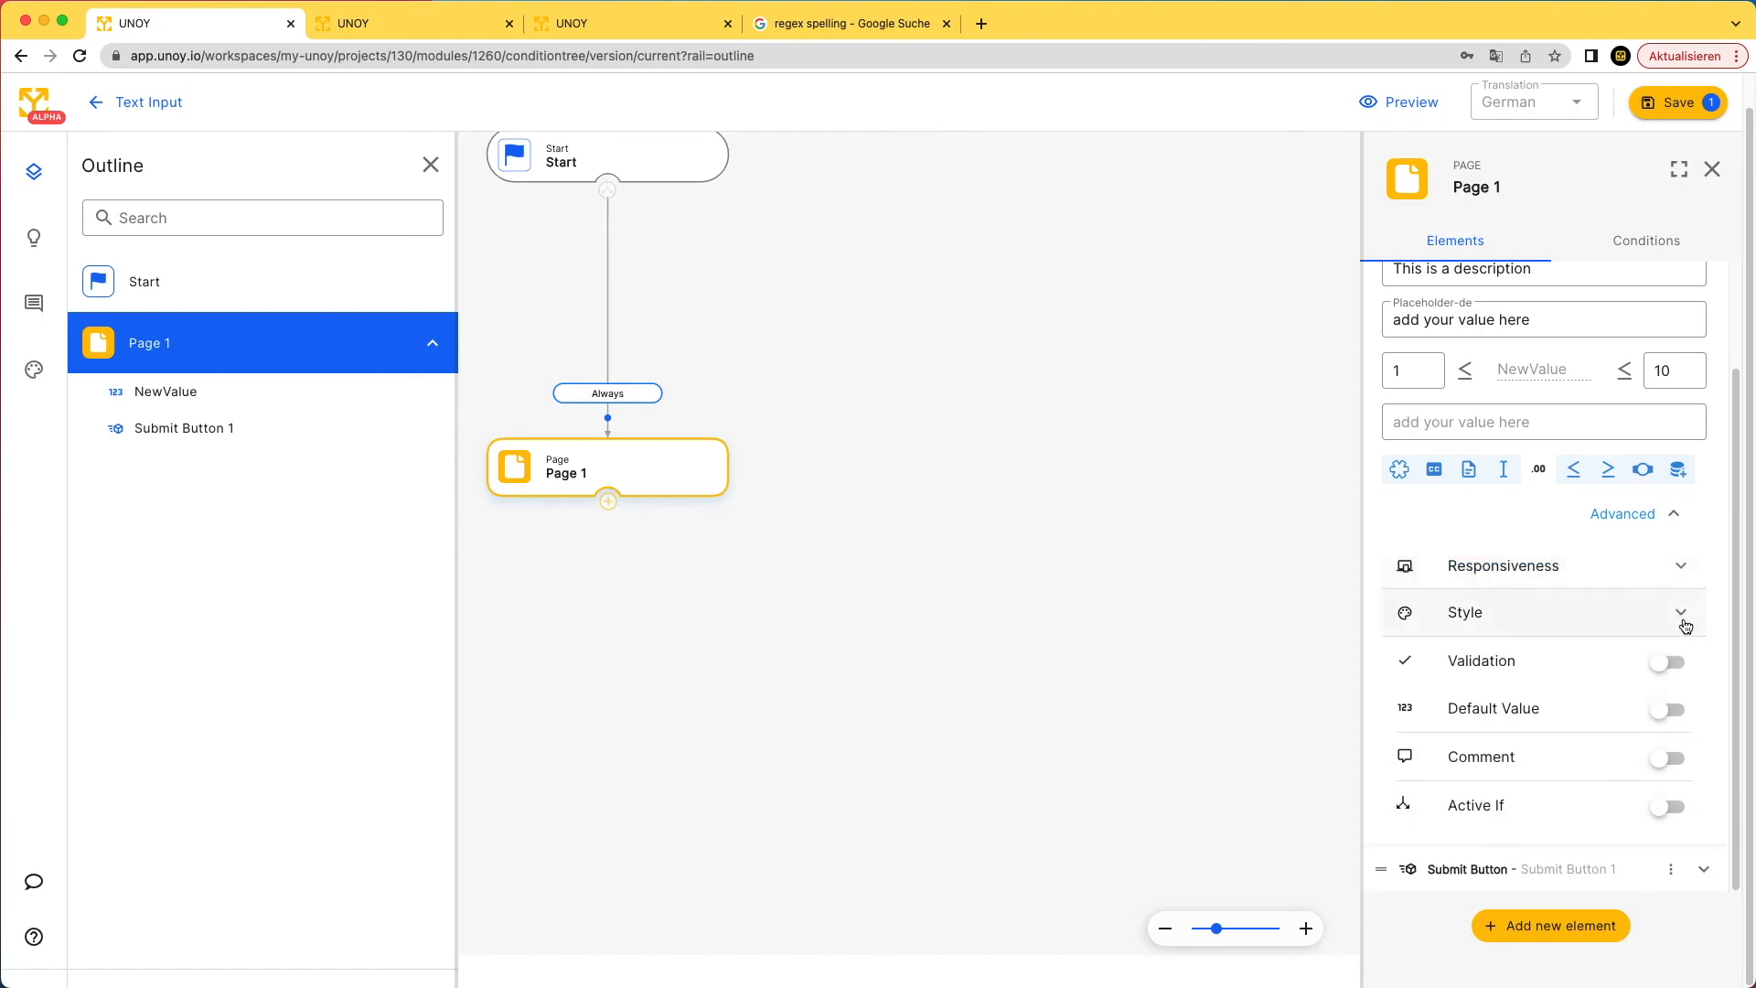
click(1681, 611)
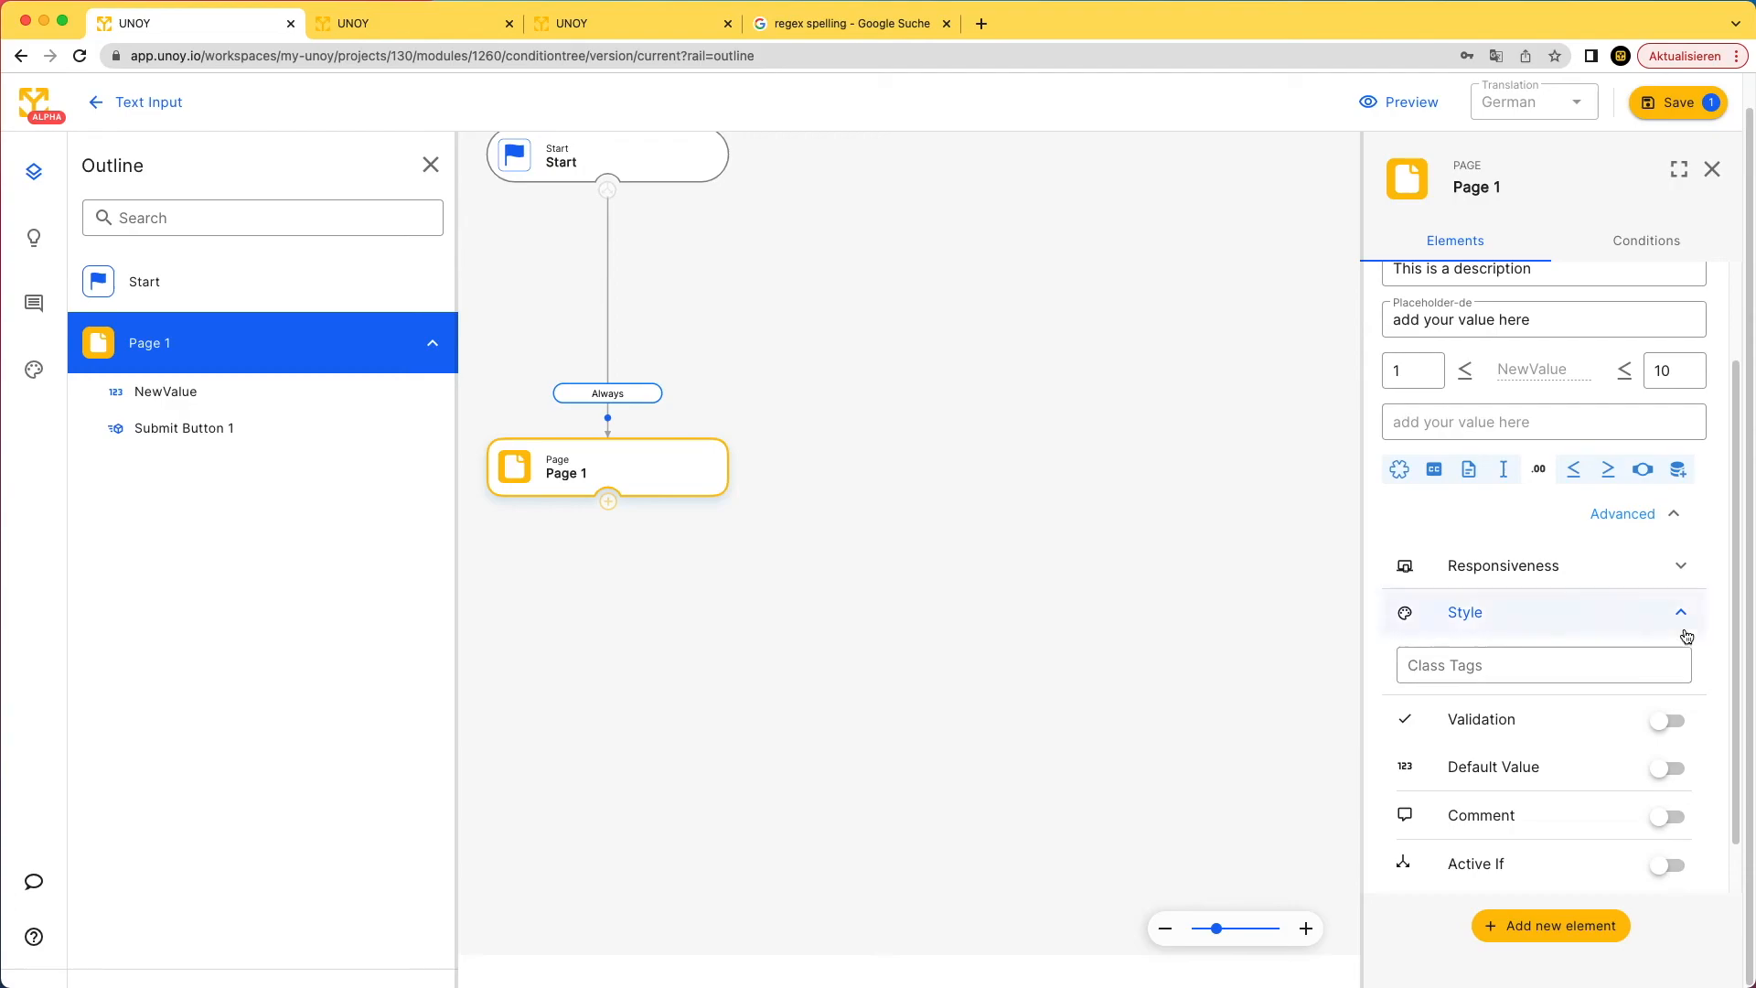
click(1684, 626)
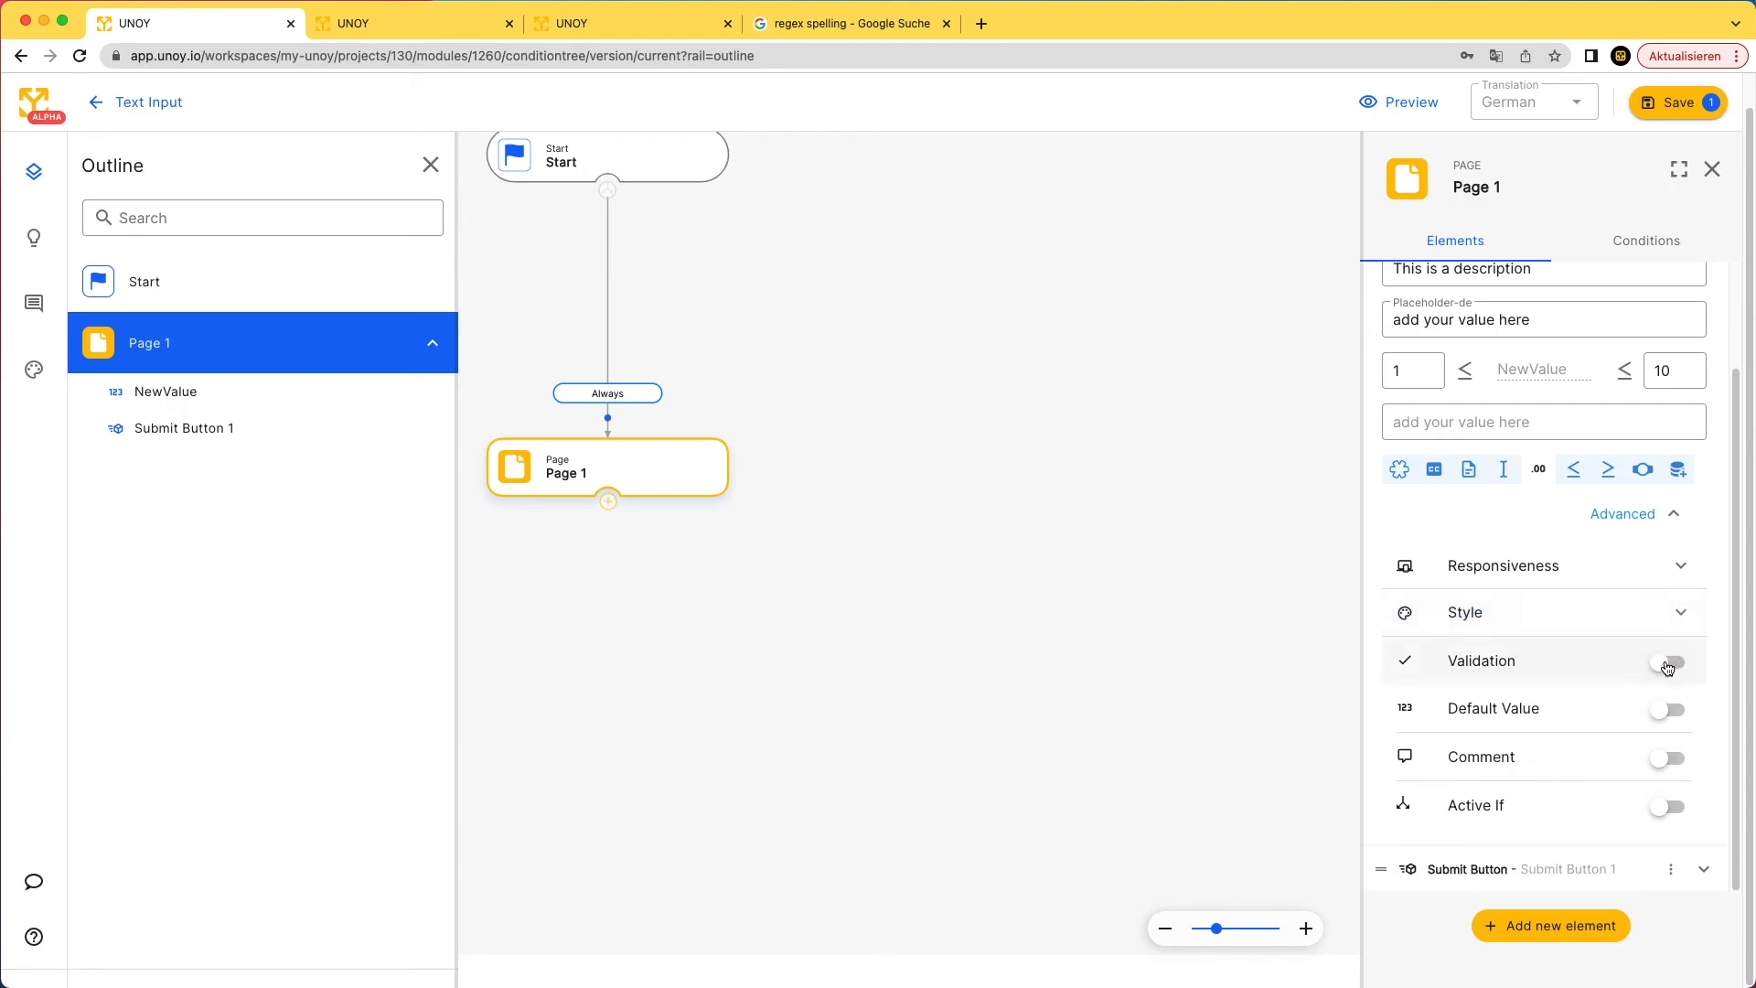
click(1664, 665)
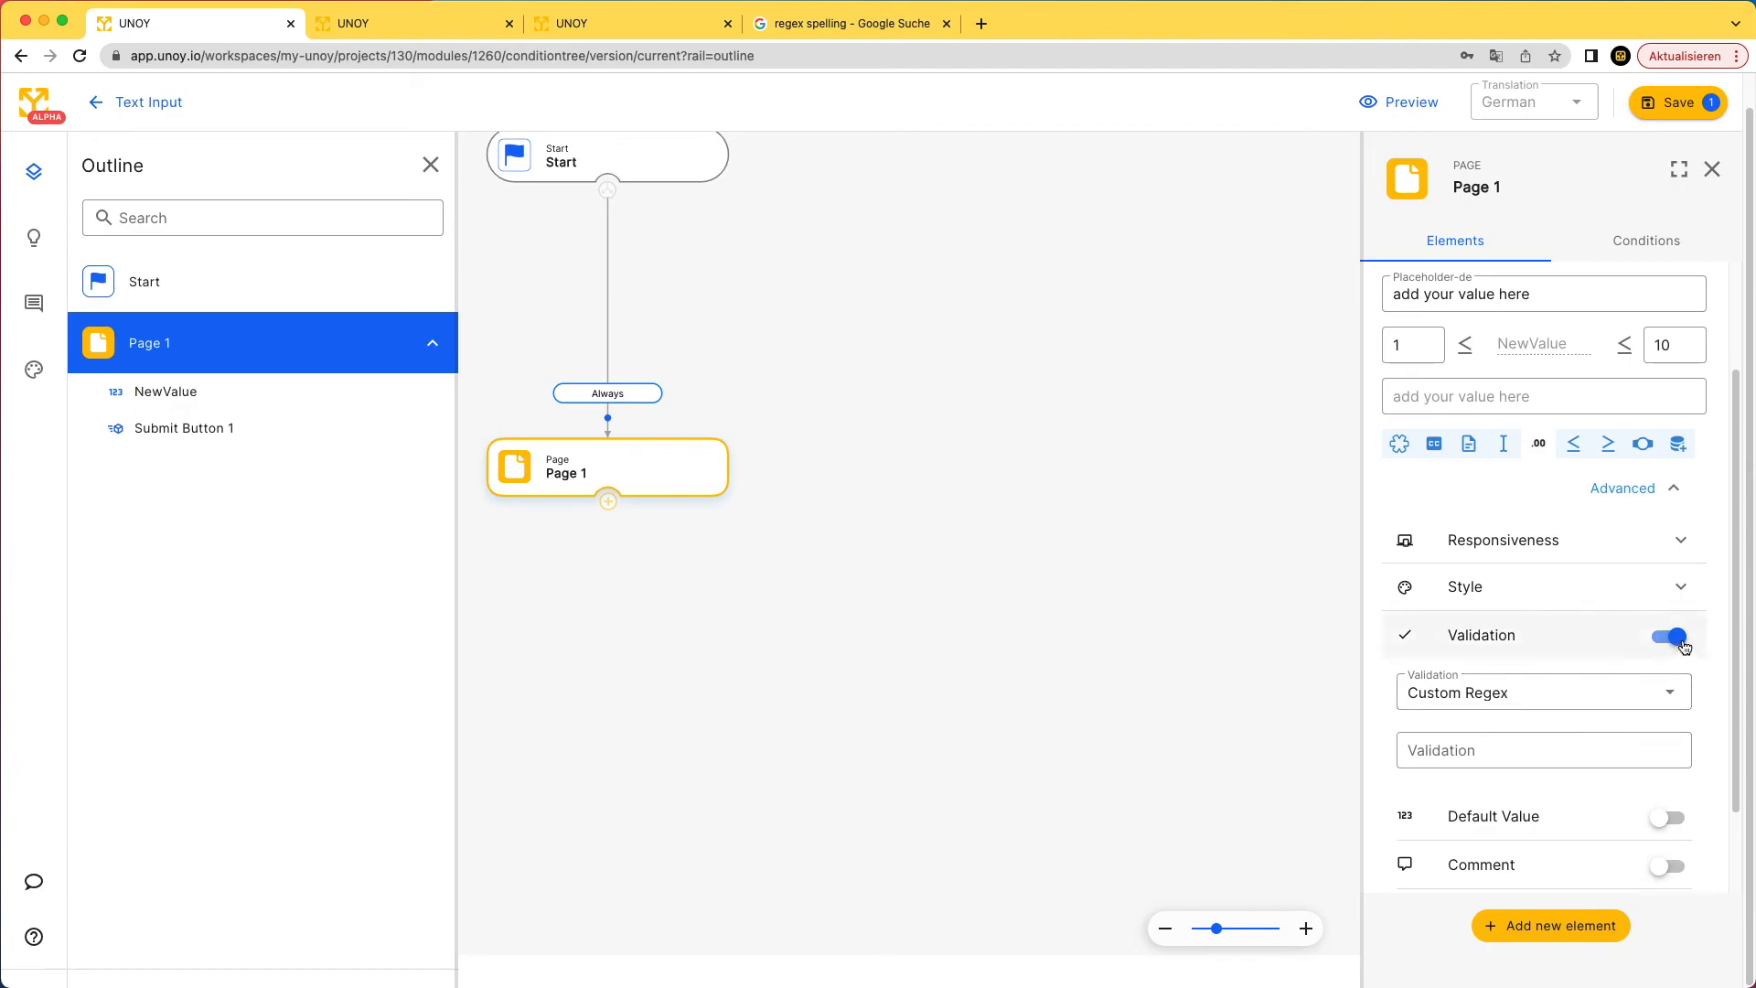
click(1679, 640)
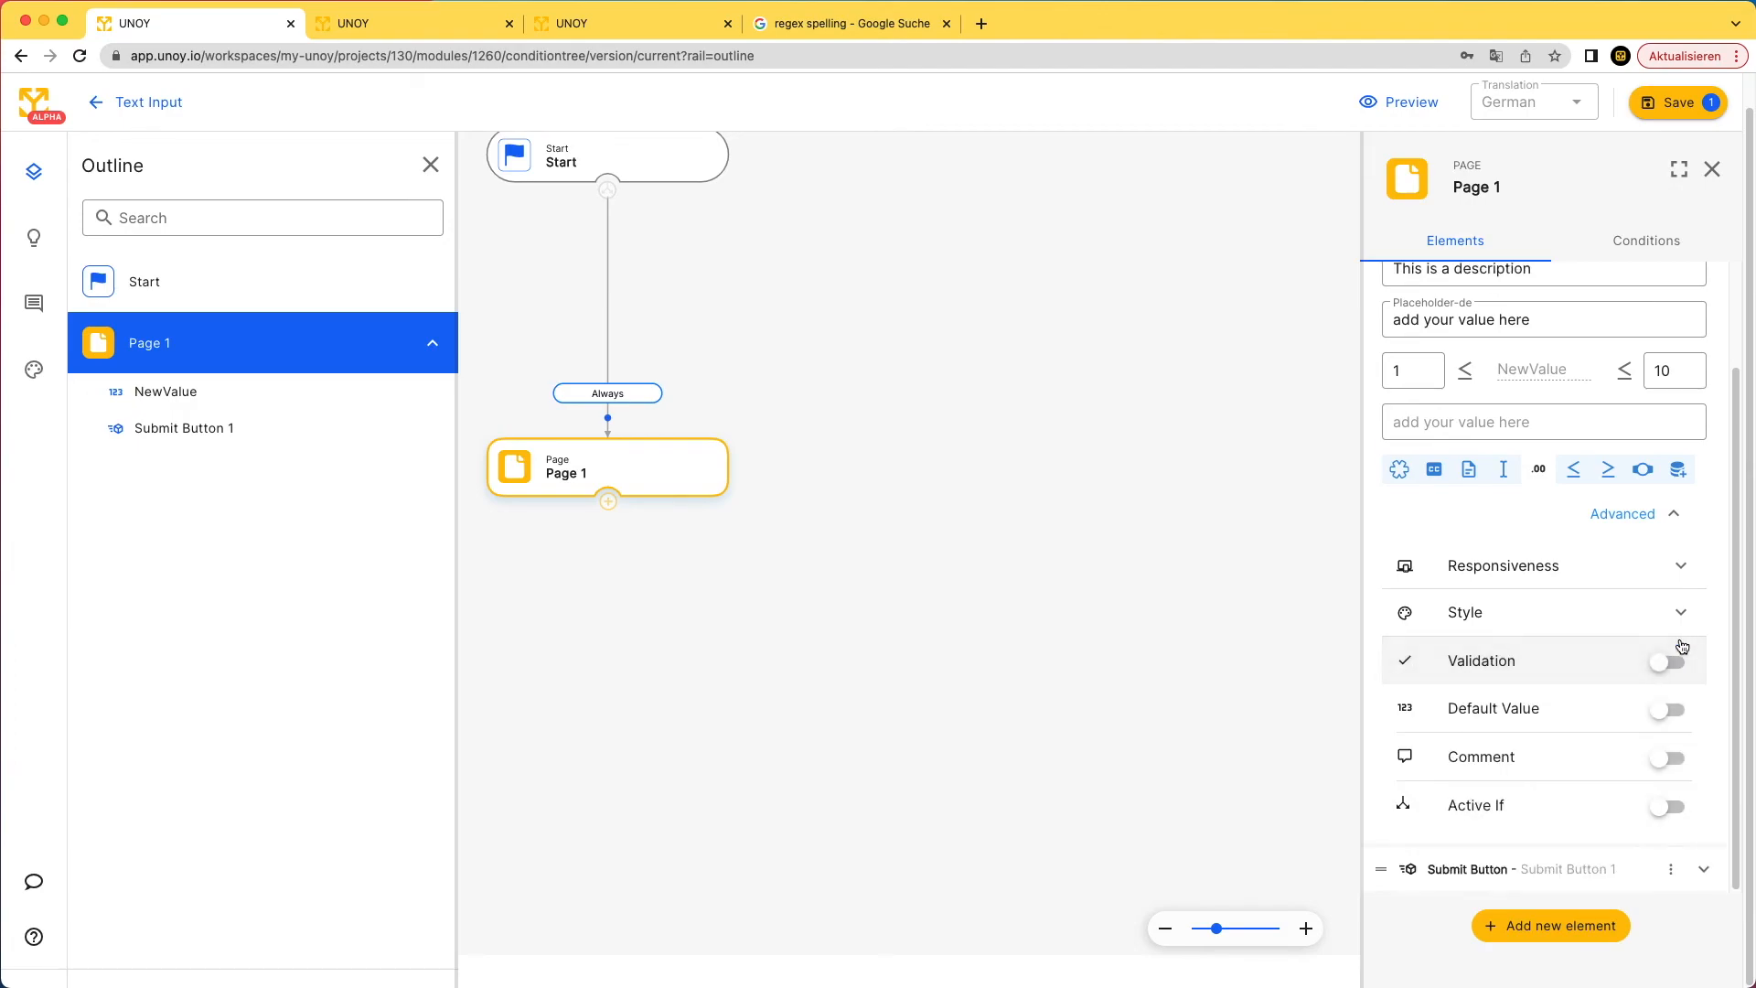
click(1660, 713)
click(1683, 750)
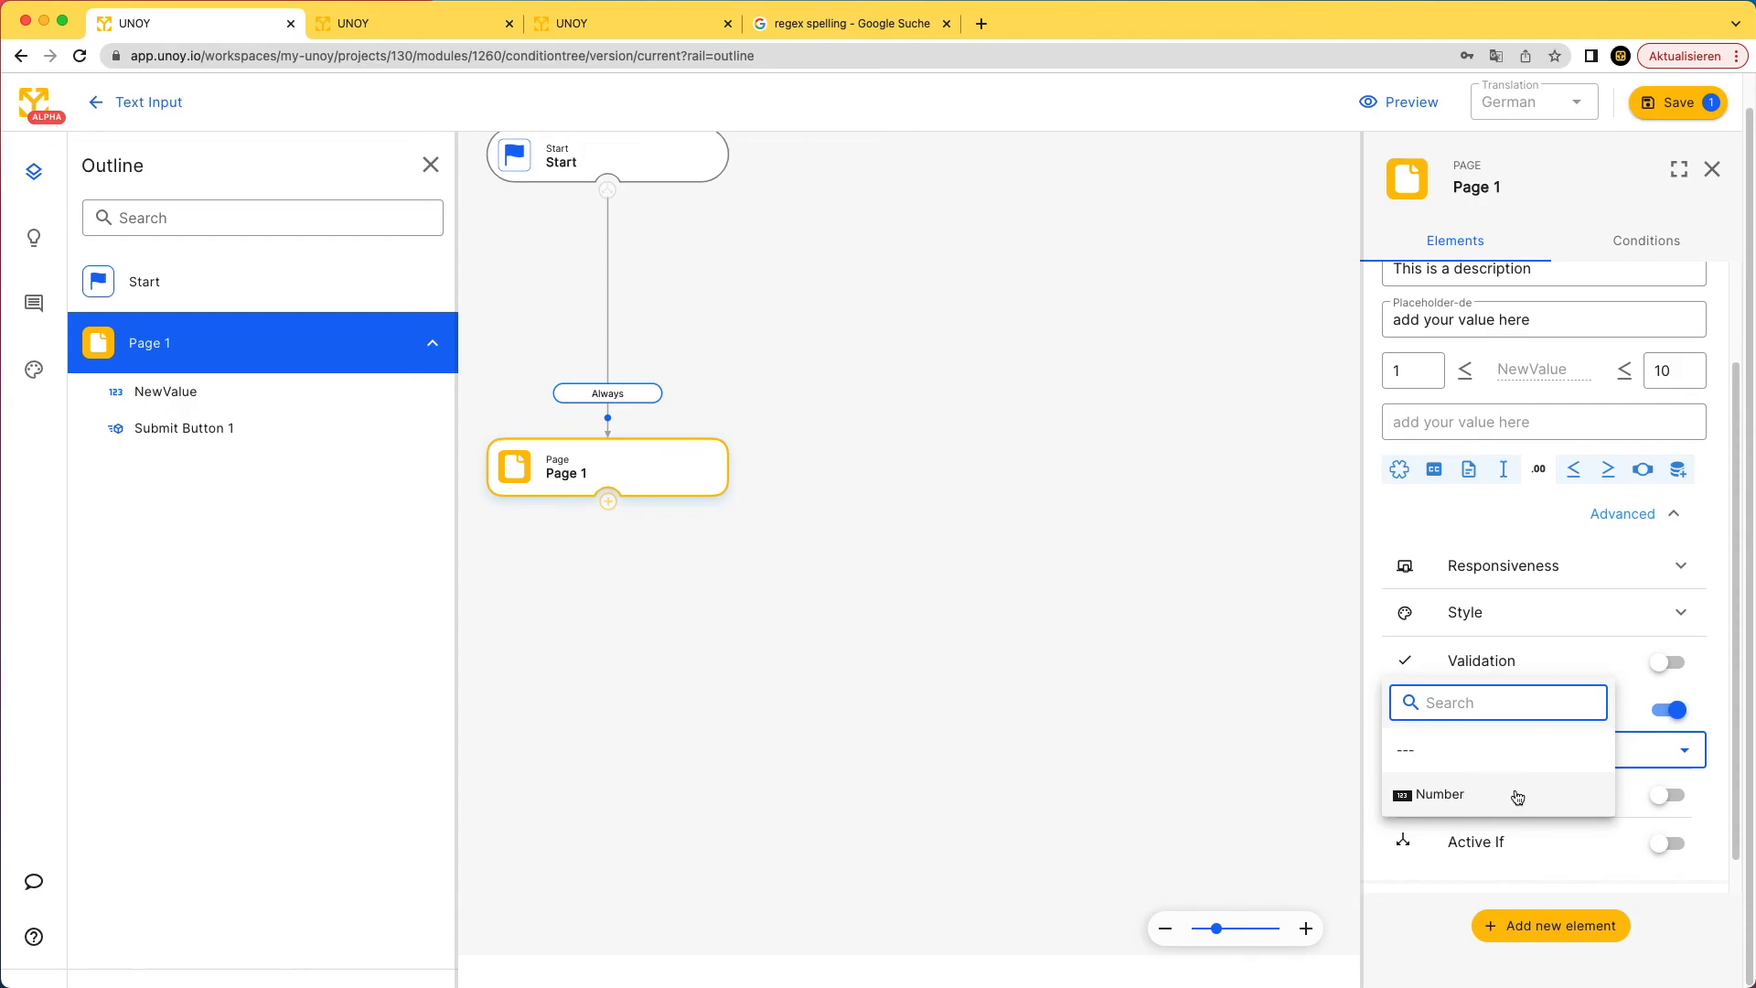
click(1681, 713)
click(1669, 759)
click(1670, 622)
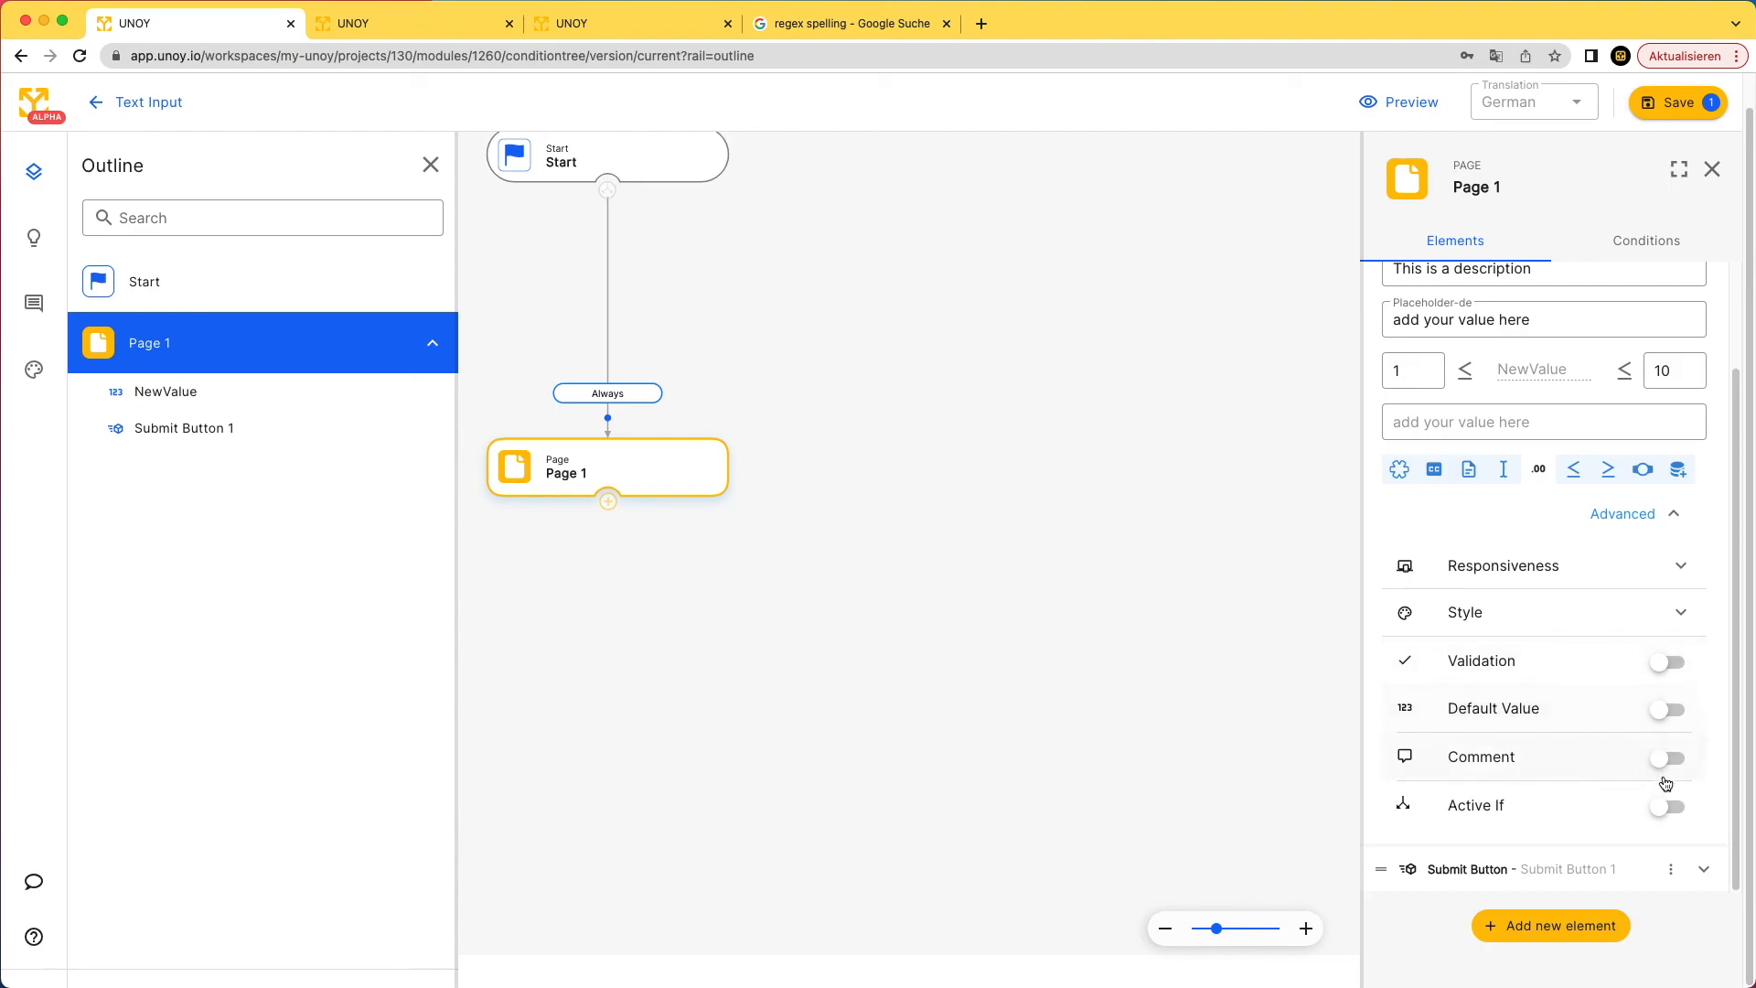
- Switch on Active If for NewValue and create a new condition
click(1666, 809)
scroll(1620, 758, down, 1)
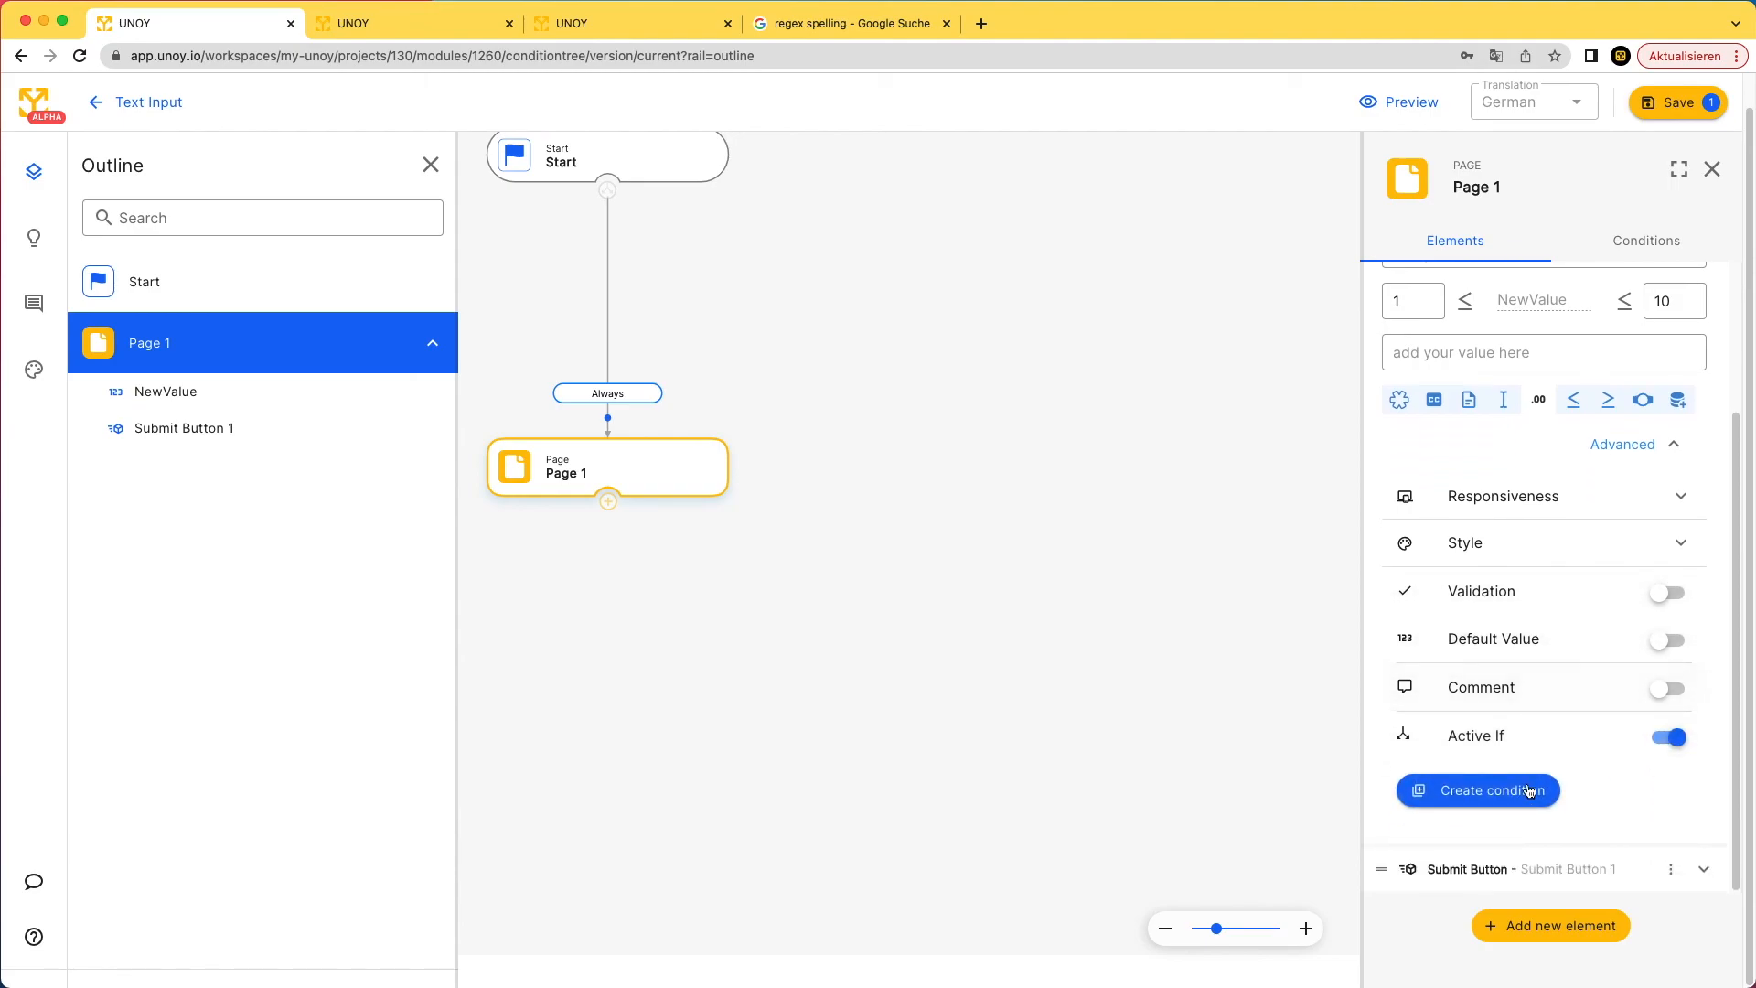
click(1523, 792)
scroll(1541, 767, down, 1)
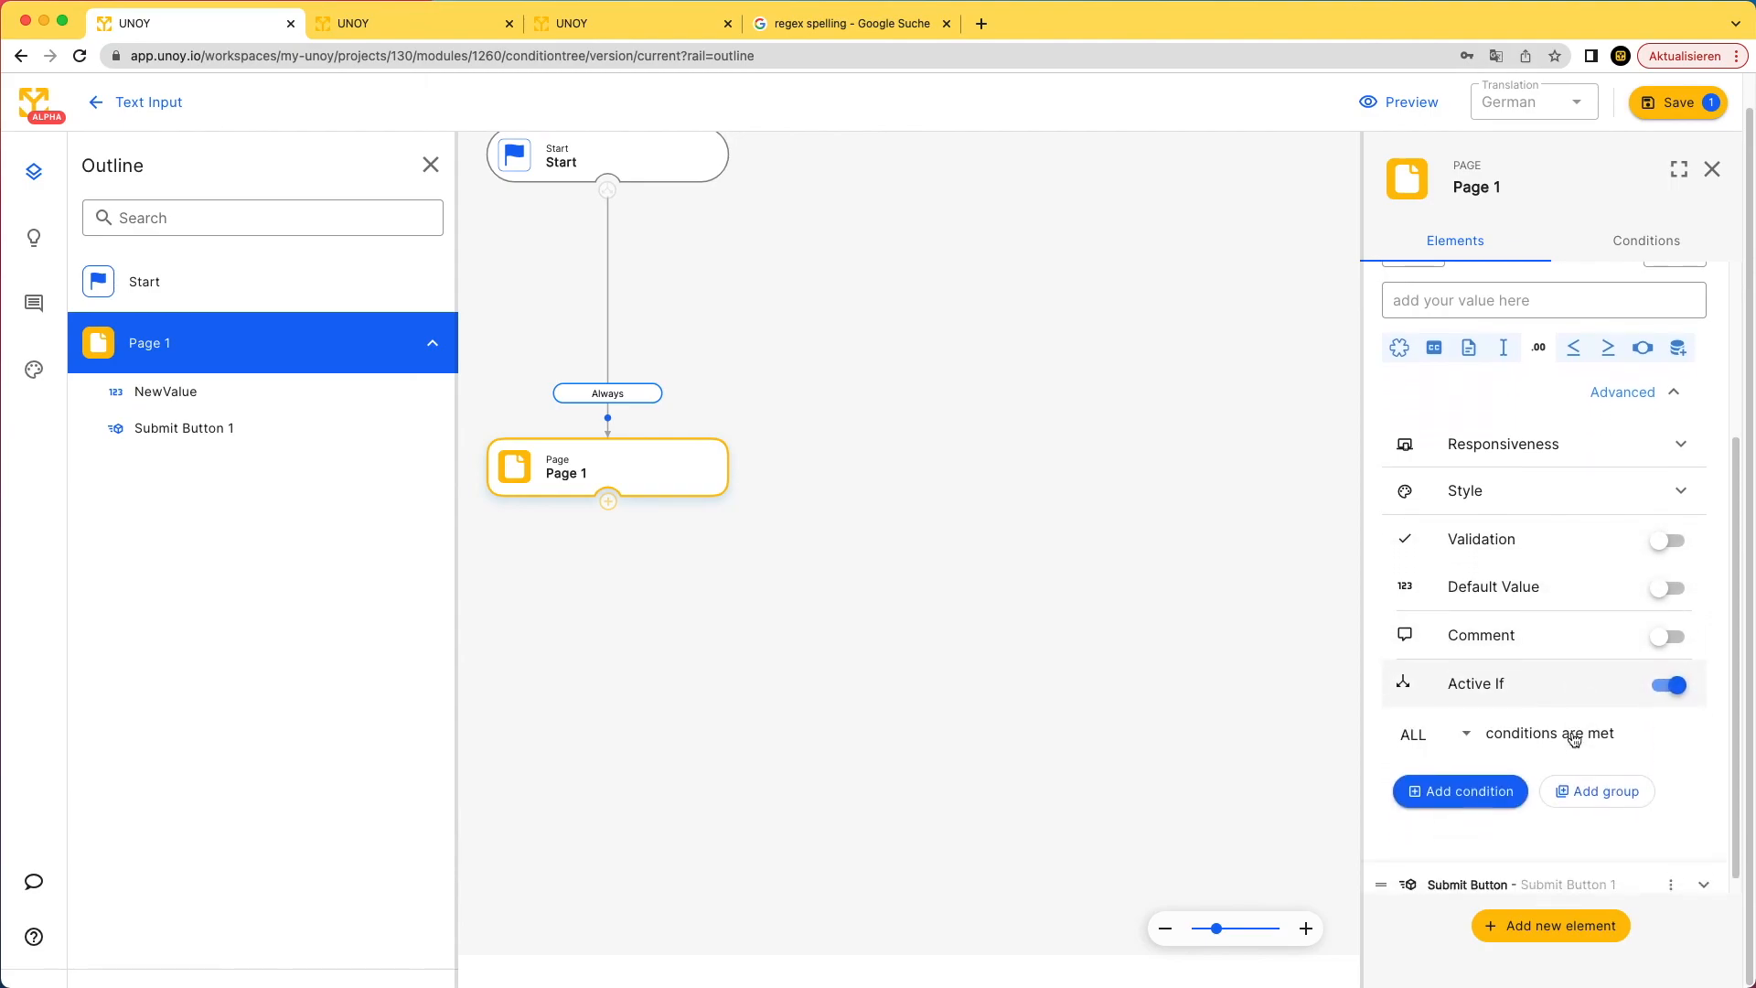
- Set the condition matching to ANY, then change it back to ALL conditions met
click(1470, 729)
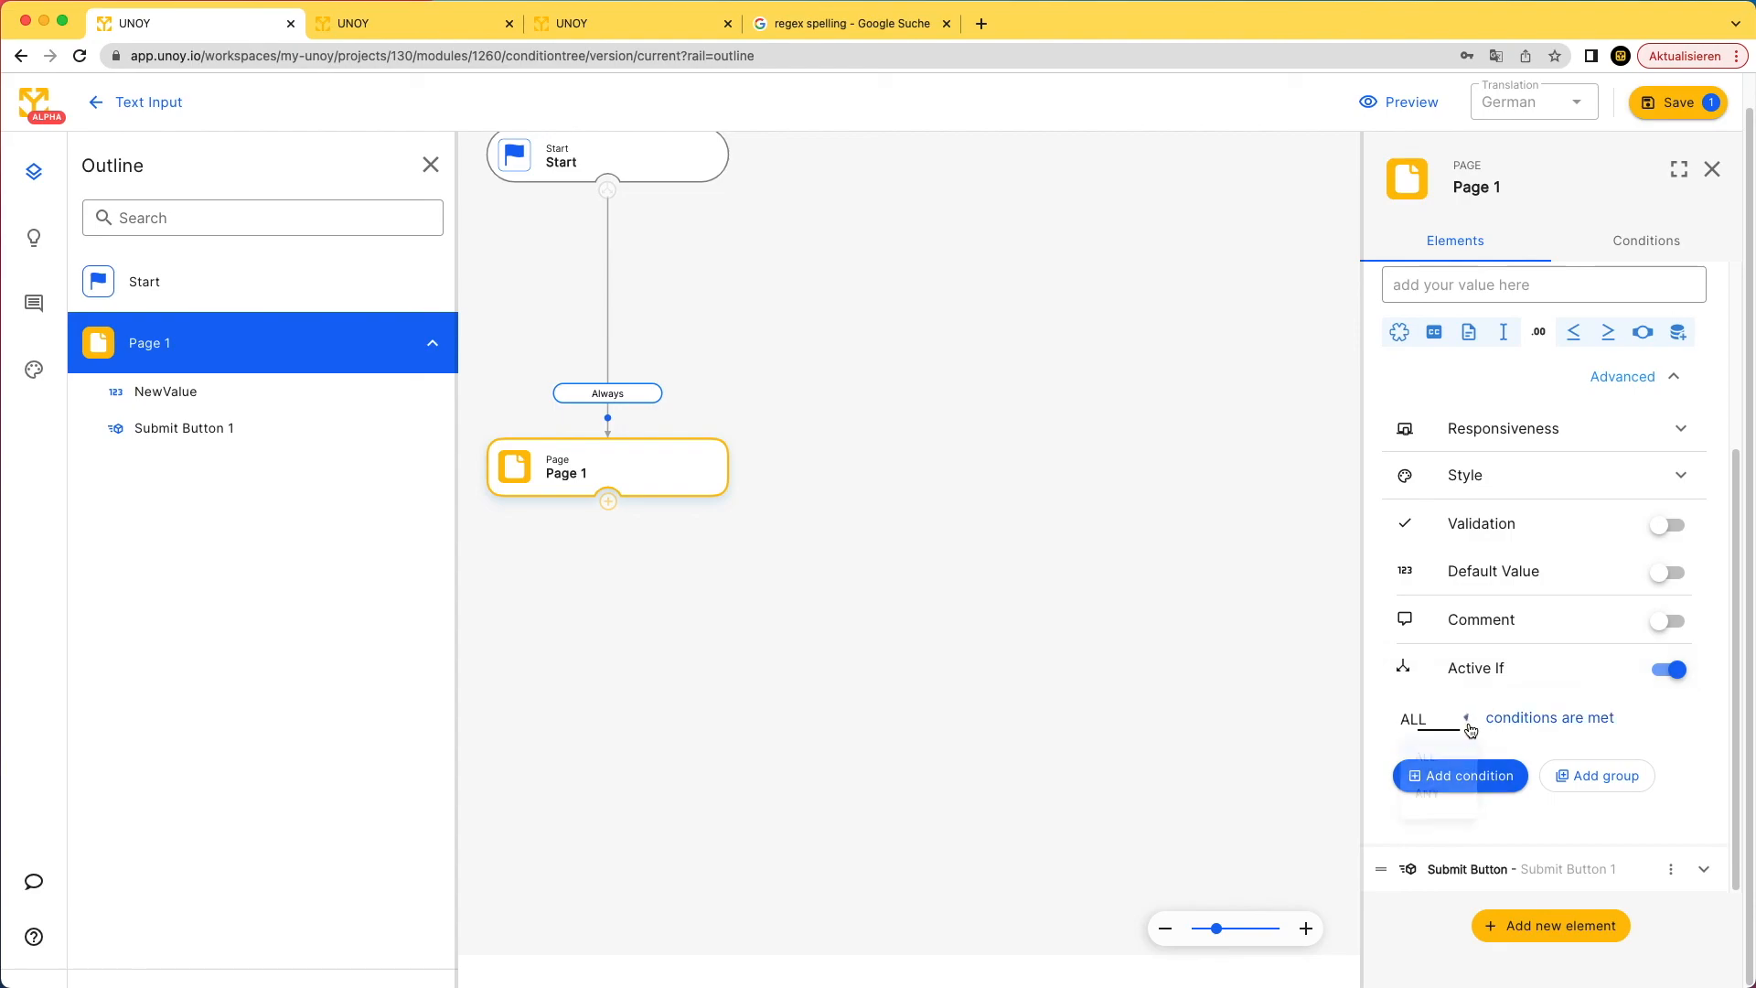
click(1451, 789)
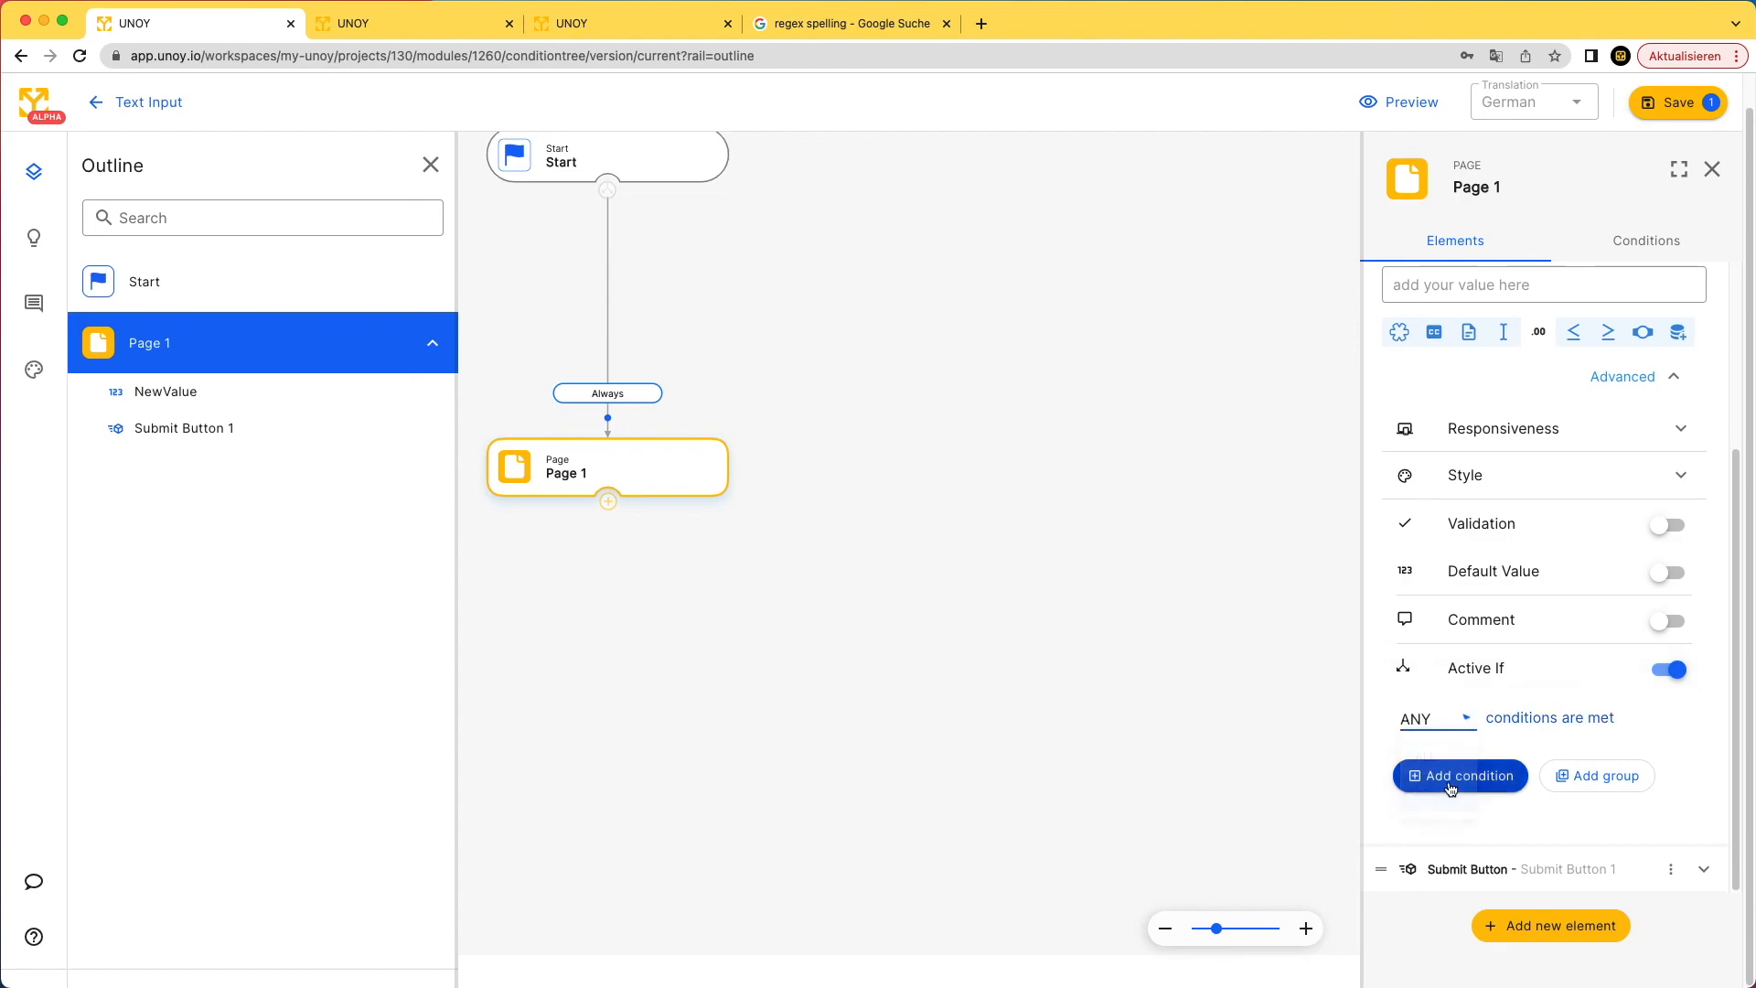
click(1470, 734)
click(1452, 737)
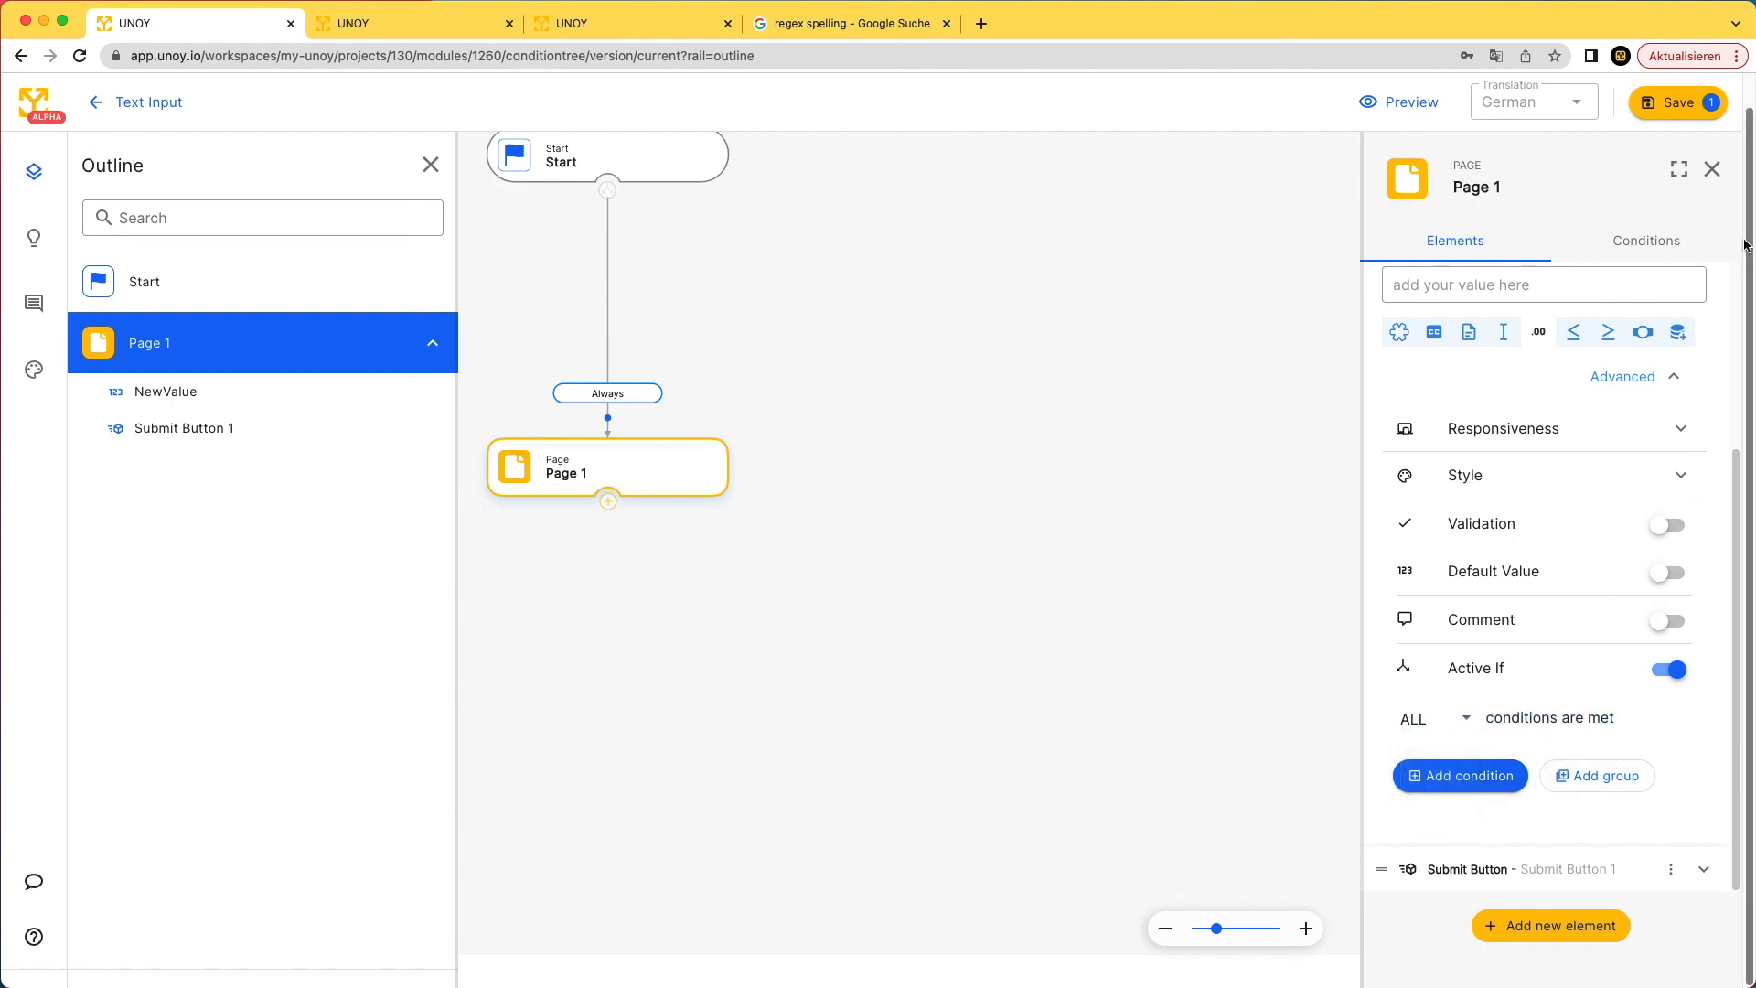